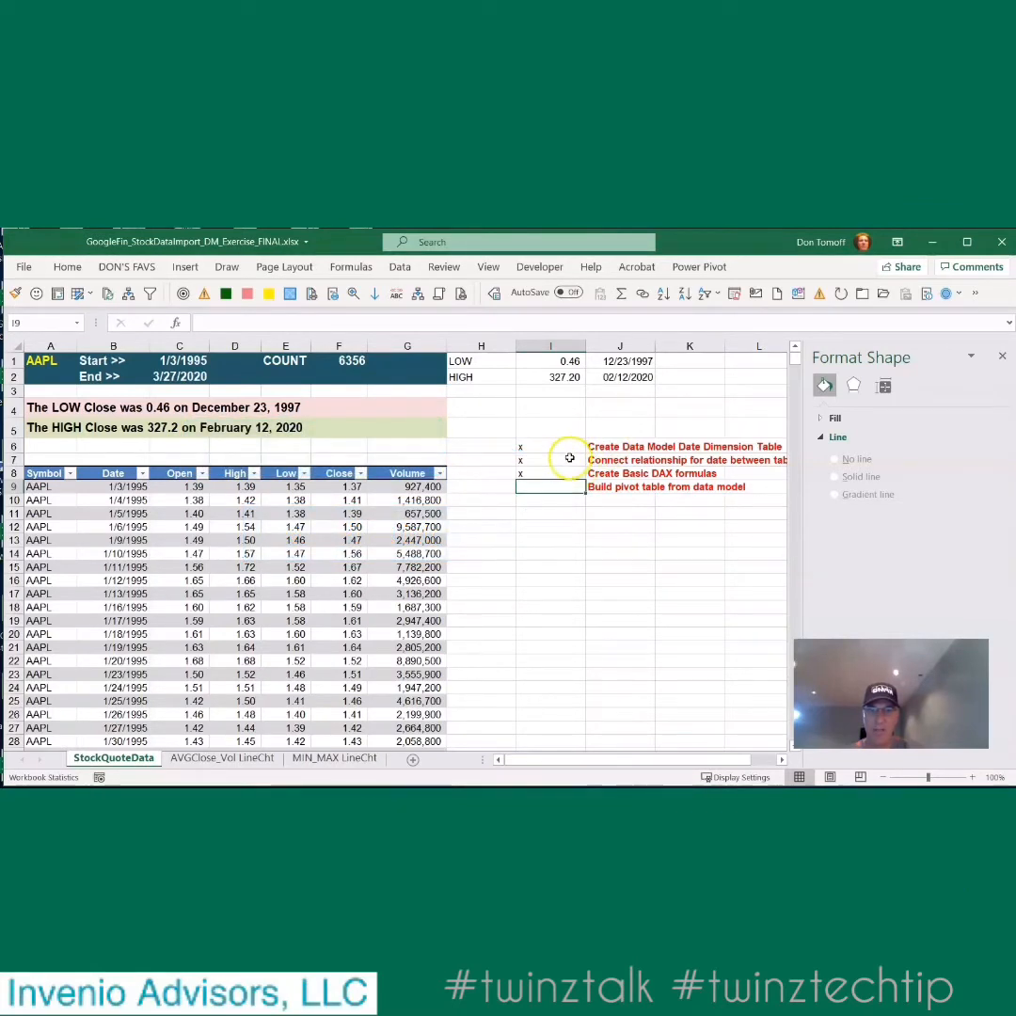
Step: Review the Calendar table and the DAX measures of fStockQuote_Import_PQ_DM in the Power Pivot data model, and return to the worksheet
{"action": "left_click", "coordinate": [556, 460]}
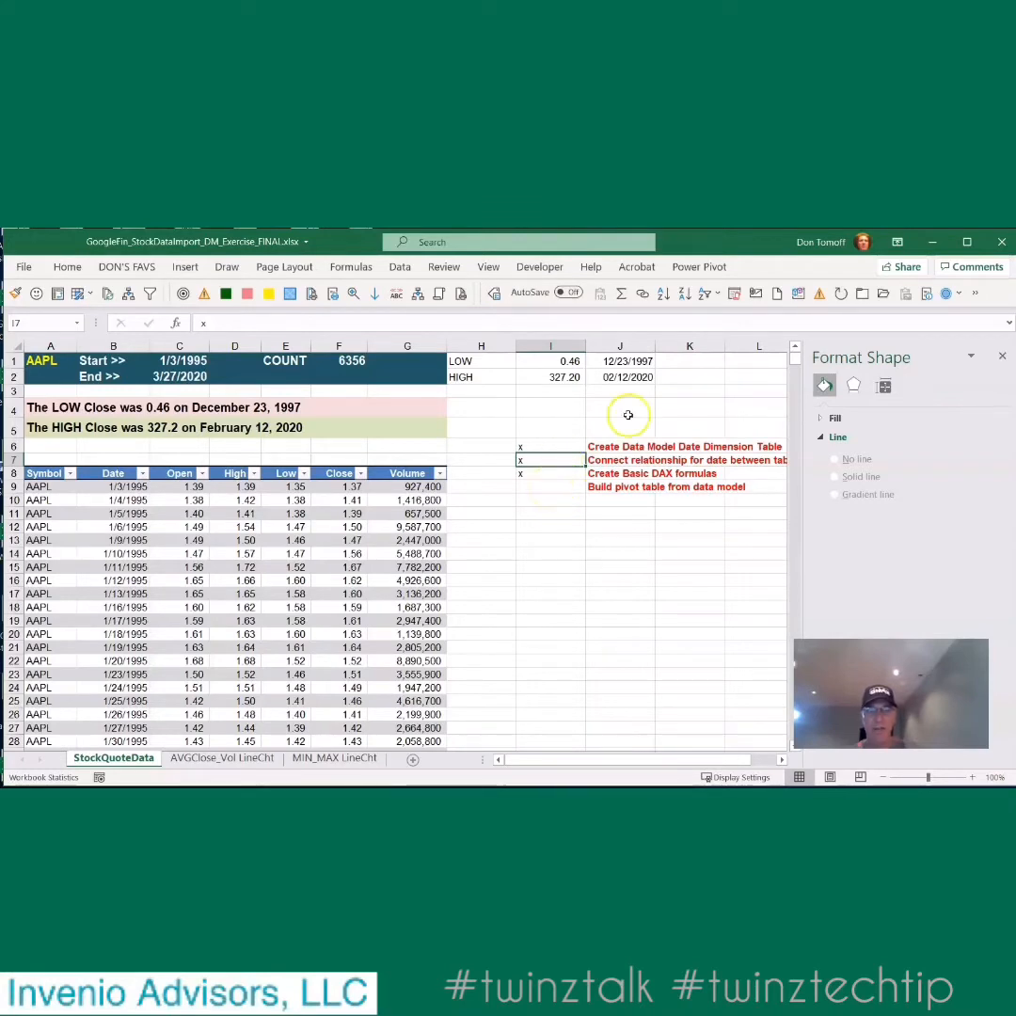
{"action": "left_click", "coordinate": [696, 270]}
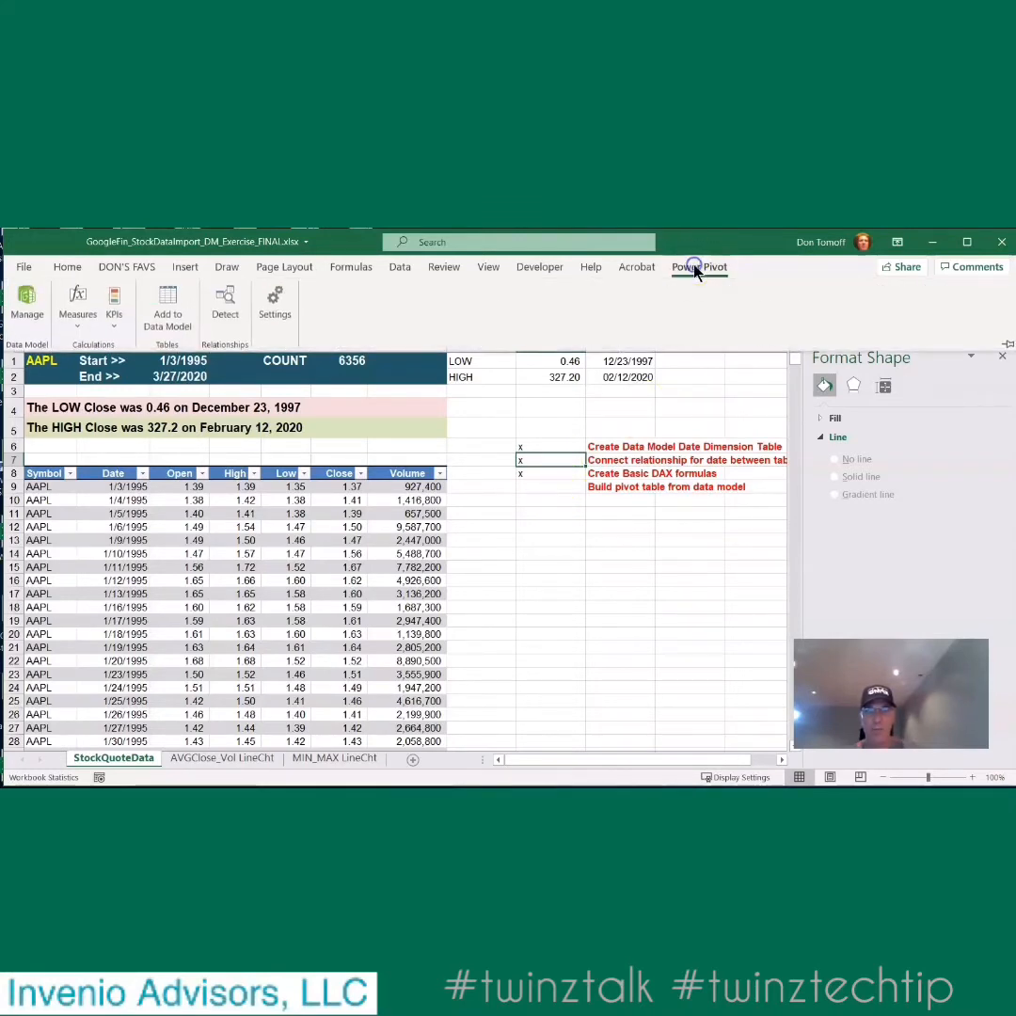
{"action": "left_click", "coordinate": [19, 317]}
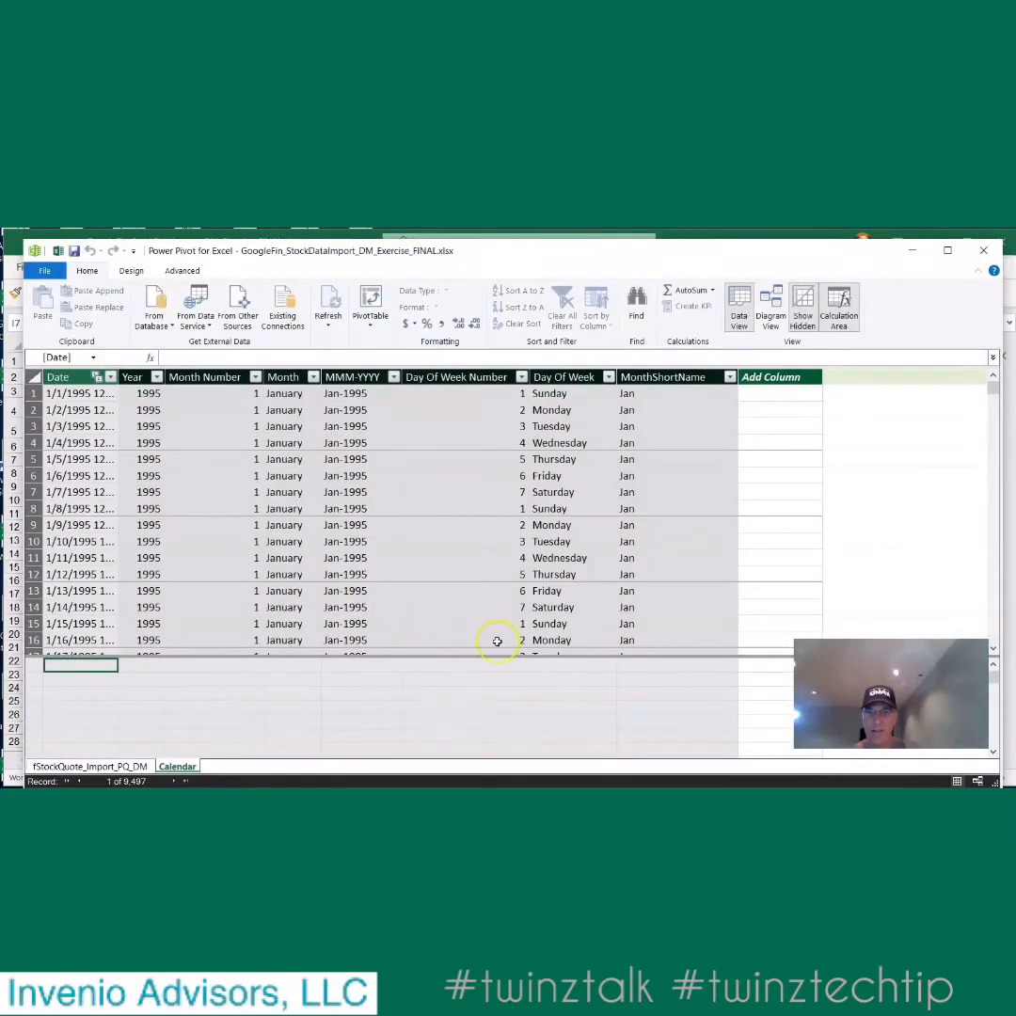
{"action": "left_click", "coordinate": [114, 766]}
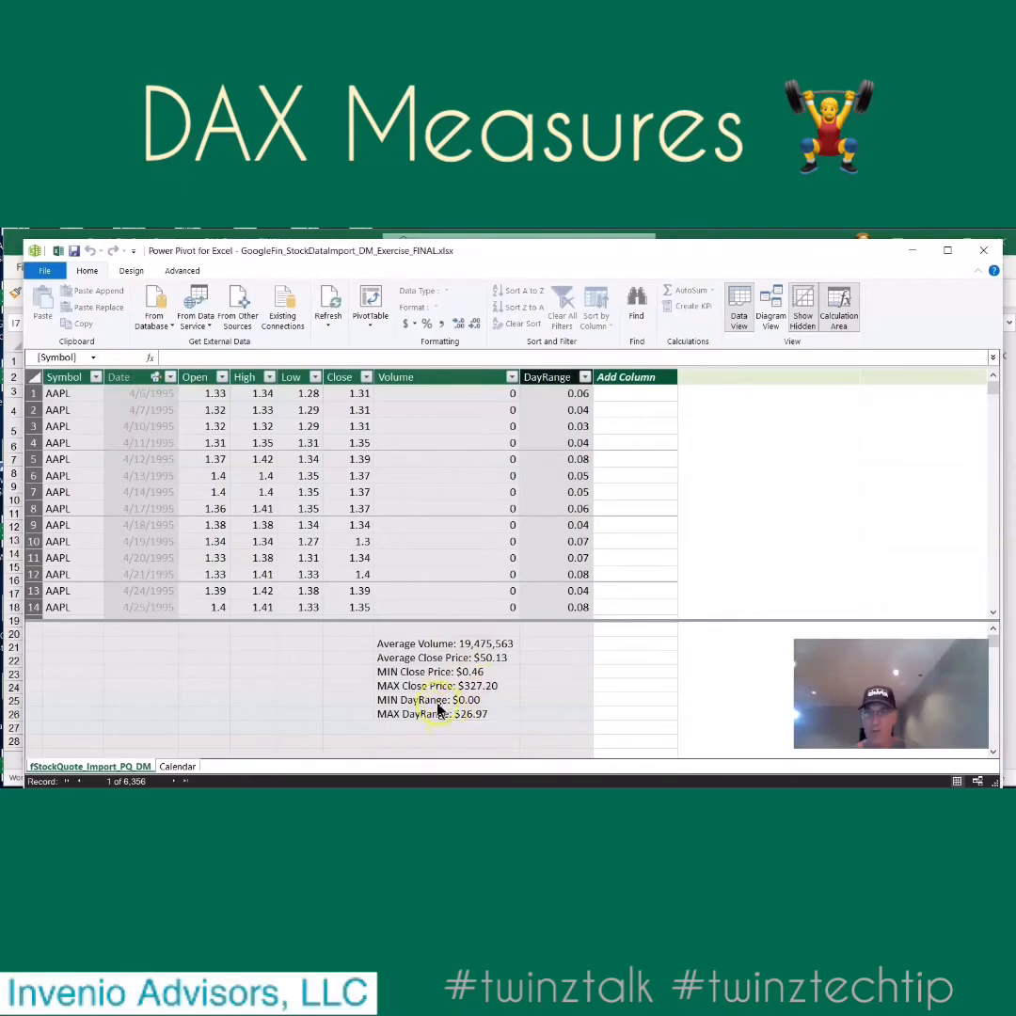
{"action": "left_click", "coordinate": [984, 254]}
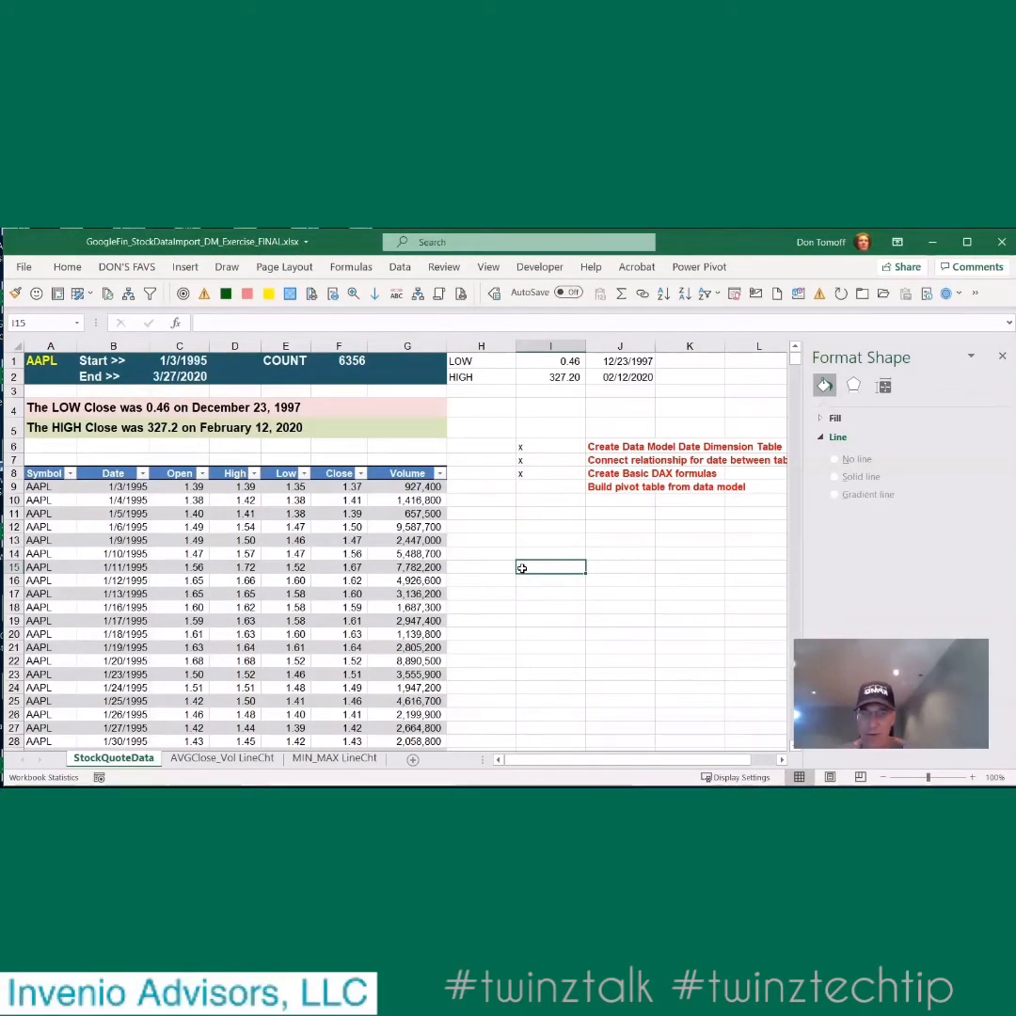
Step: Insert a PivotTable based on this workbook's Data Model on a new worksheet
{"action": "key", "text": "alt"}
{"action": "key", "text": "n"}
{"action": "key", "text": "v"}
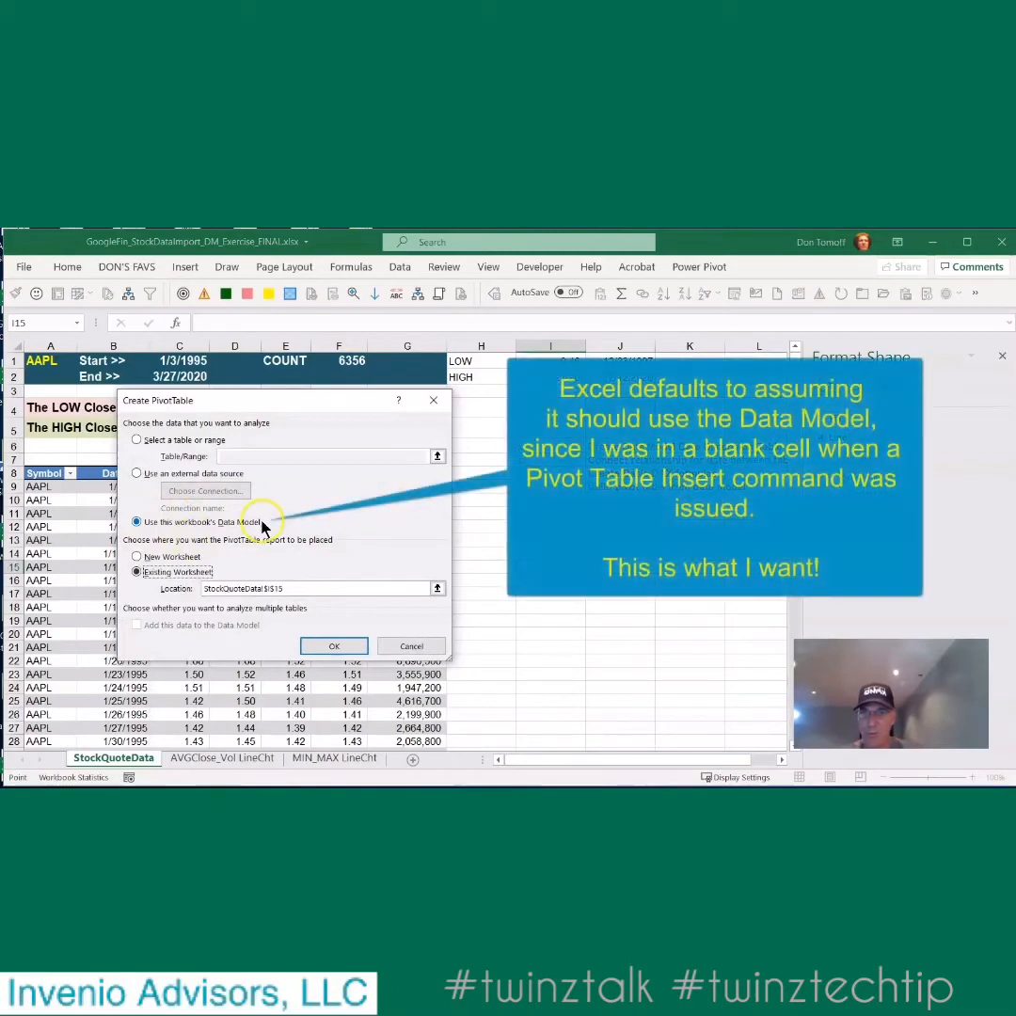
{"action": "left_click", "coordinate": [140, 558]}
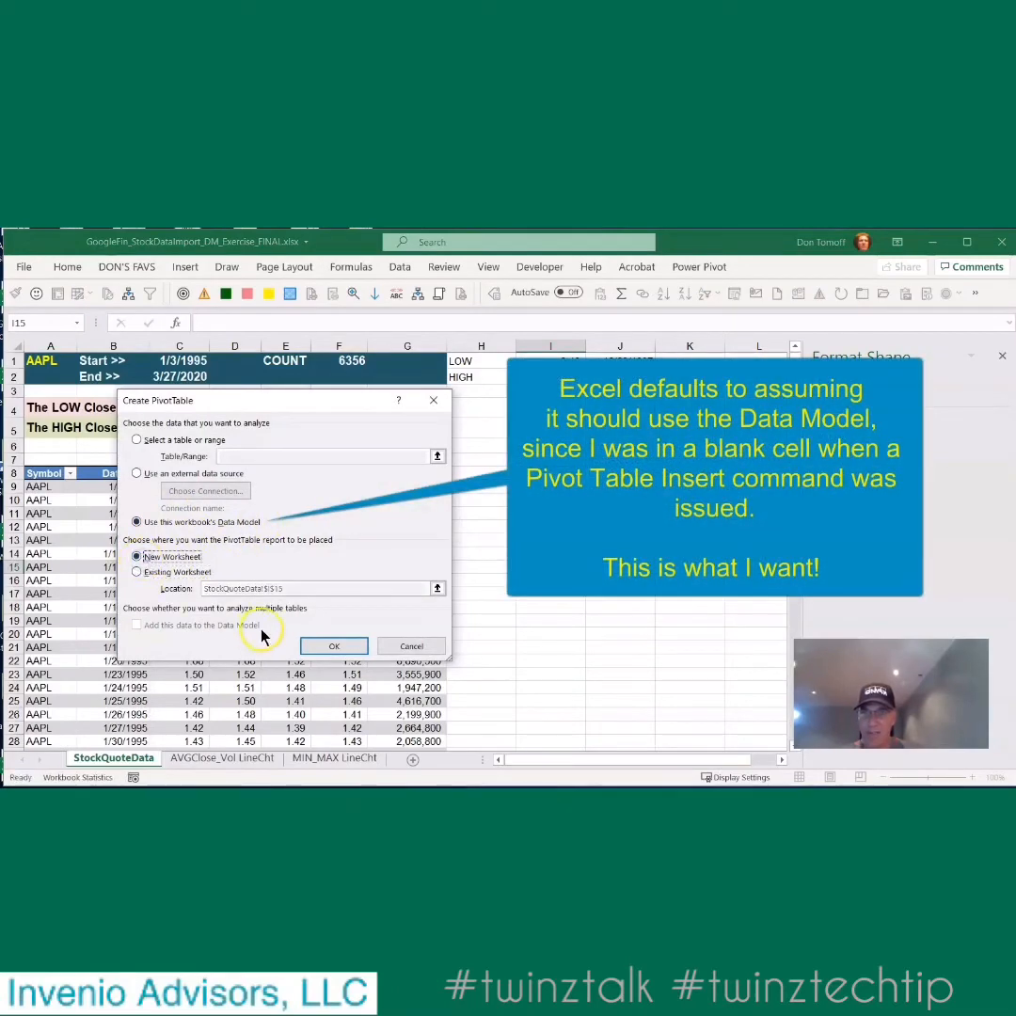
{"action": "left_click", "coordinate": [336, 647]}
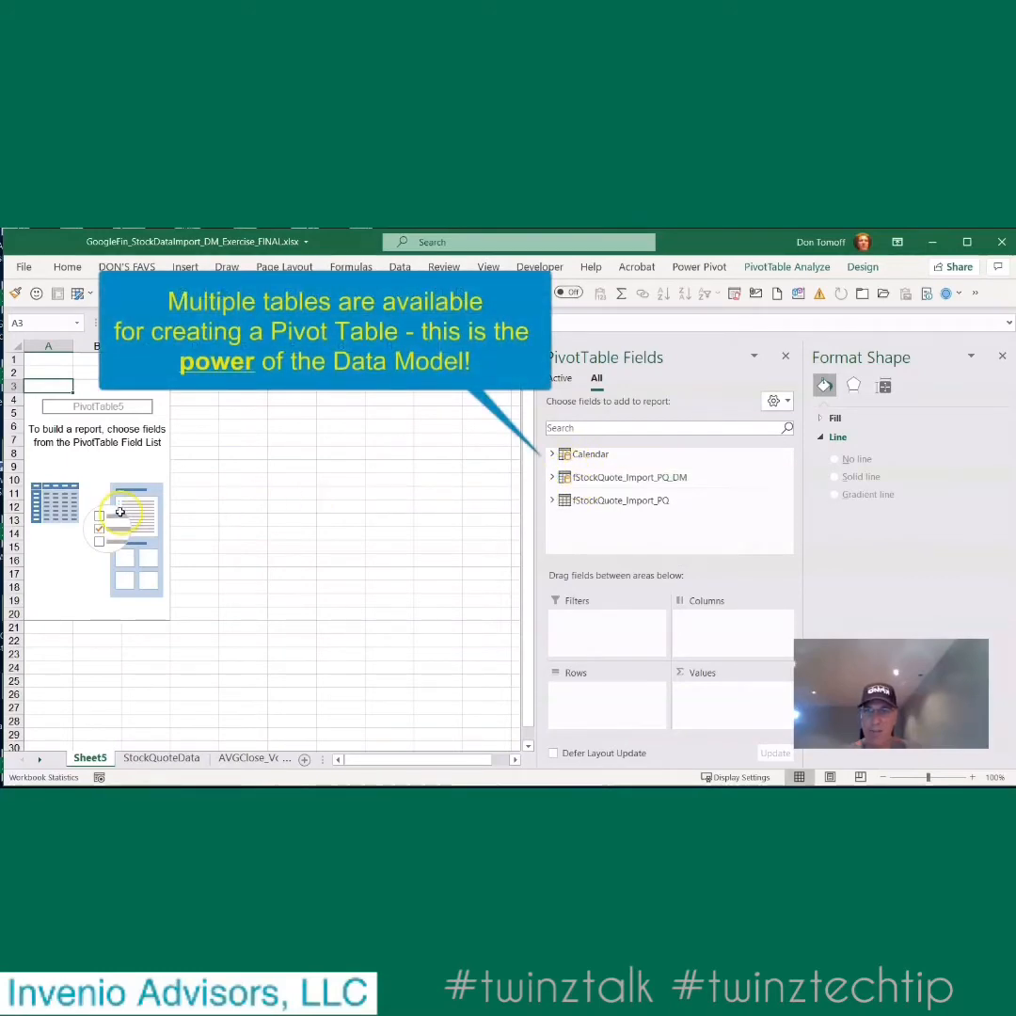
Step: Add Year from the Calendar table to the pivot rows and expand the fStockQuote_Import_PQ_DM field list
{"action": "left_click", "coordinate": [552, 454]}
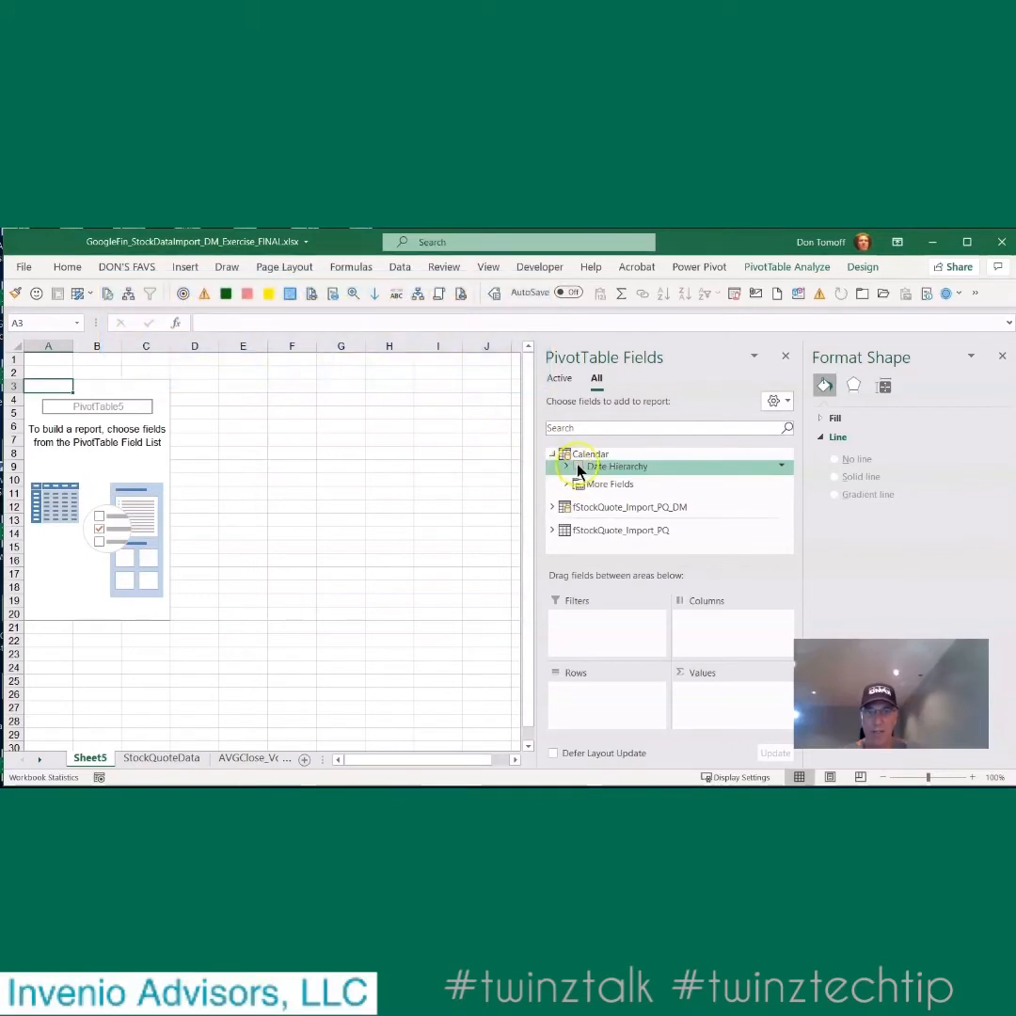
{"action": "left_click", "coordinate": [567, 484]}
{"action": "left_click_drag", "start_coordinate": [607, 484], "coordinate": [603, 663]}
{"action": "left_click_drag", "start_coordinate": [626, 726], "coordinate": [617, 715]}
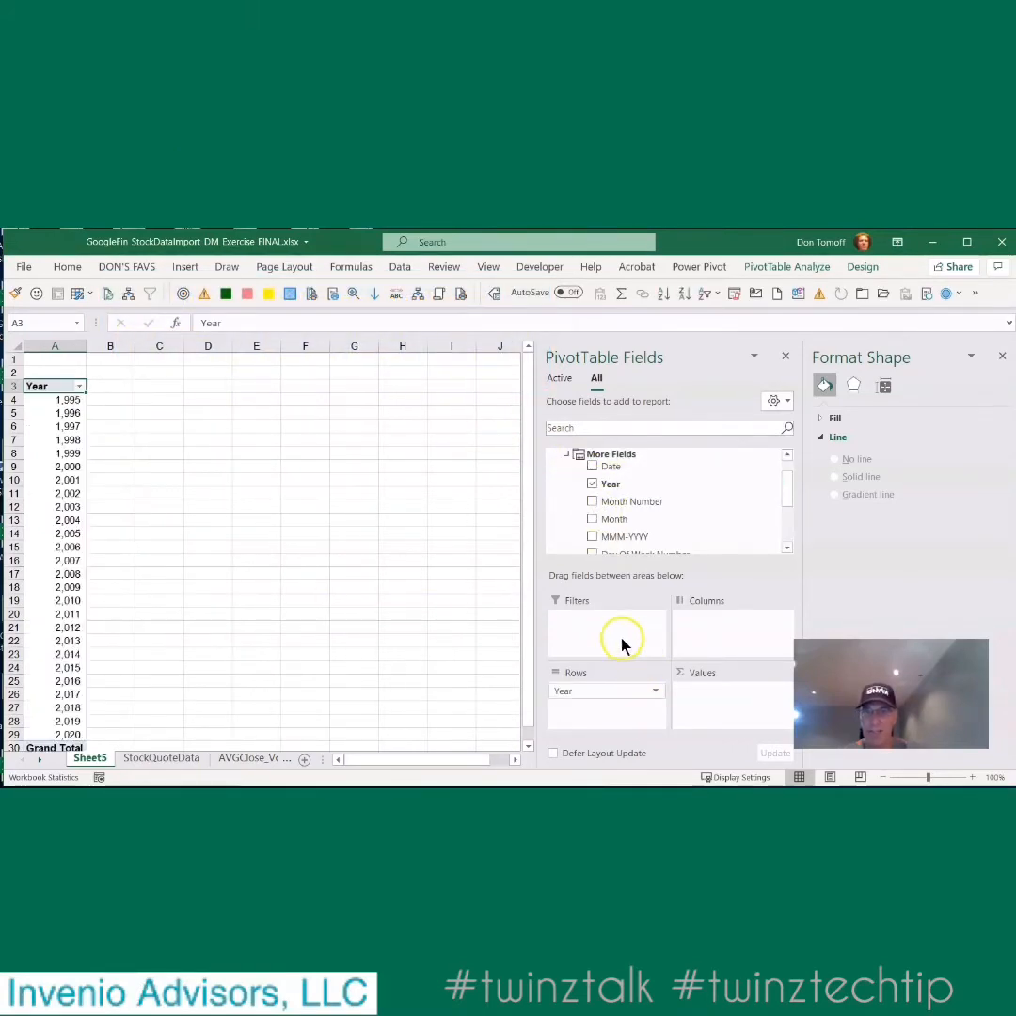
{"action": "scroll", "coordinate": [574, 472], "scroll_direction": "up", "scroll_amount": 1}
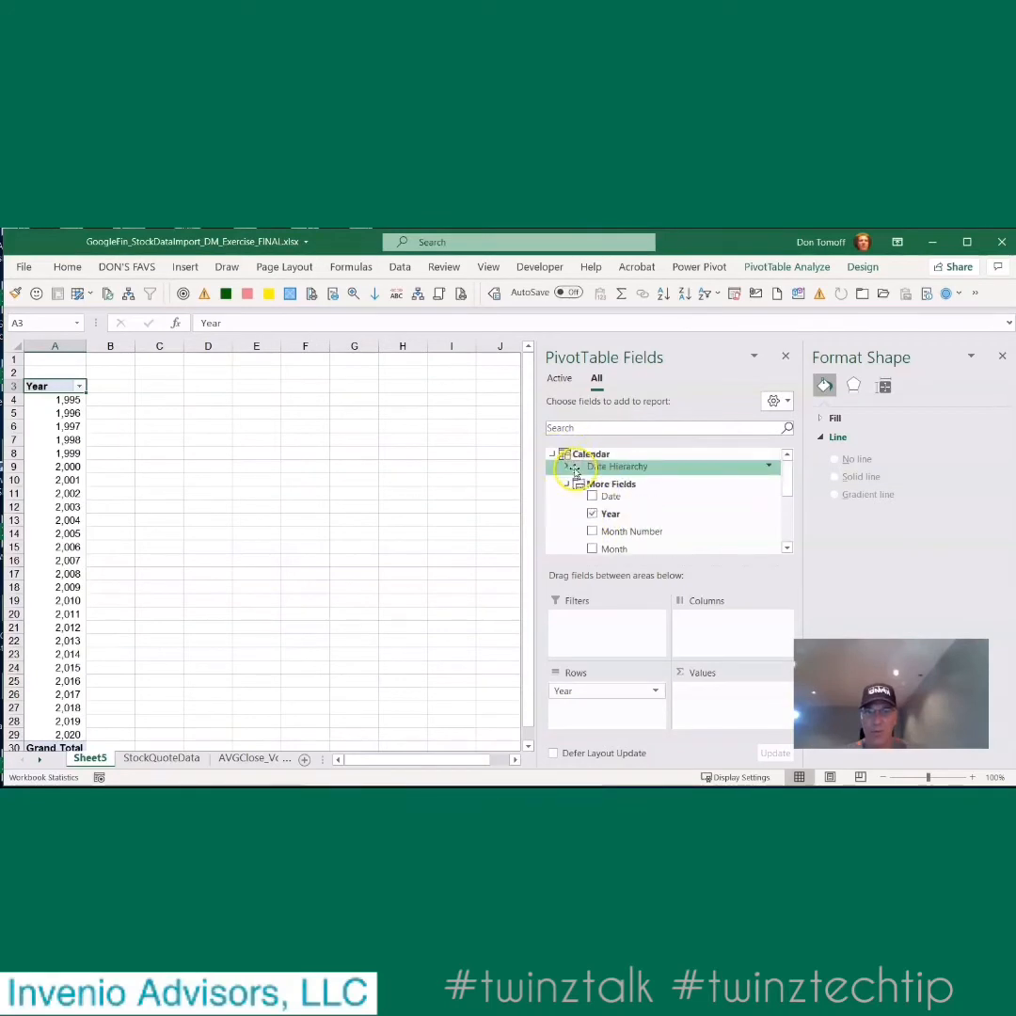
{"action": "left_click", "coordinate": [557, 455]}
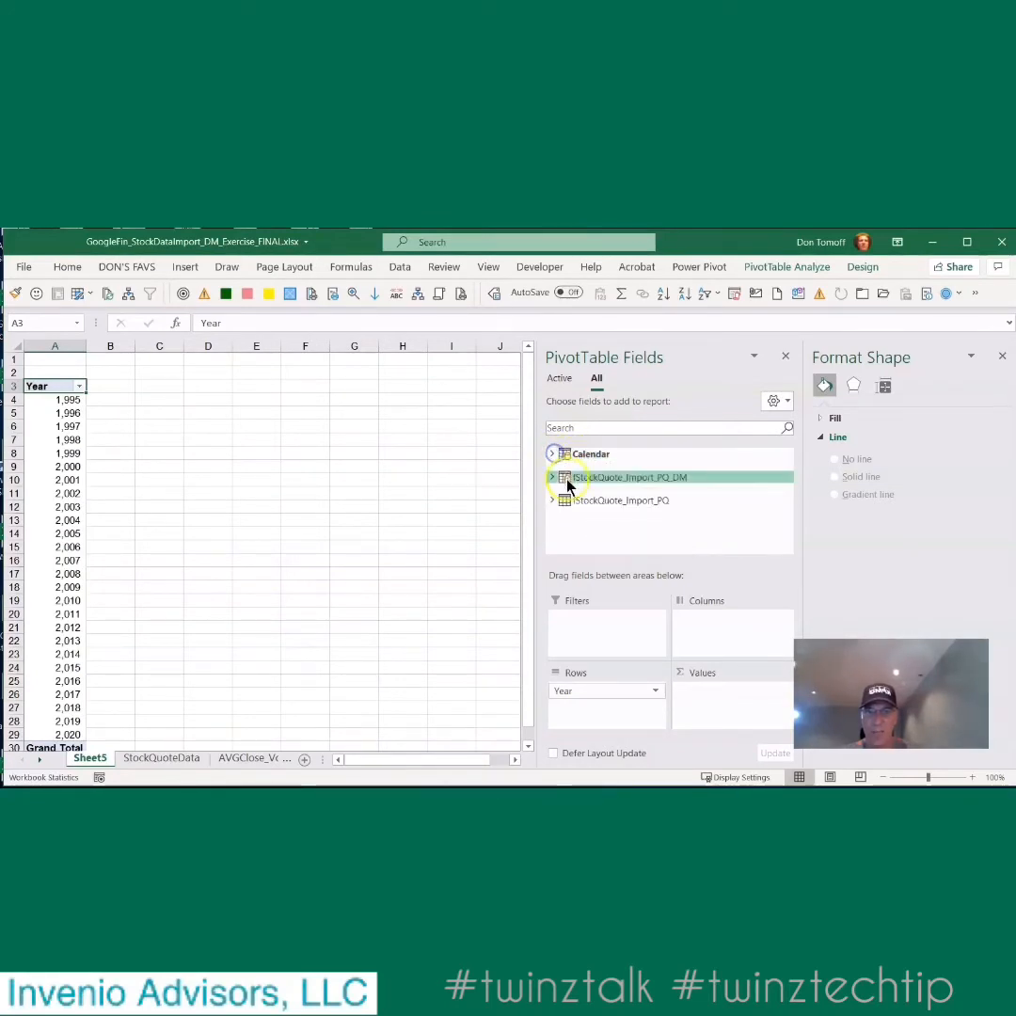
{"action": "left_click", "coordinate": [552, 477]}
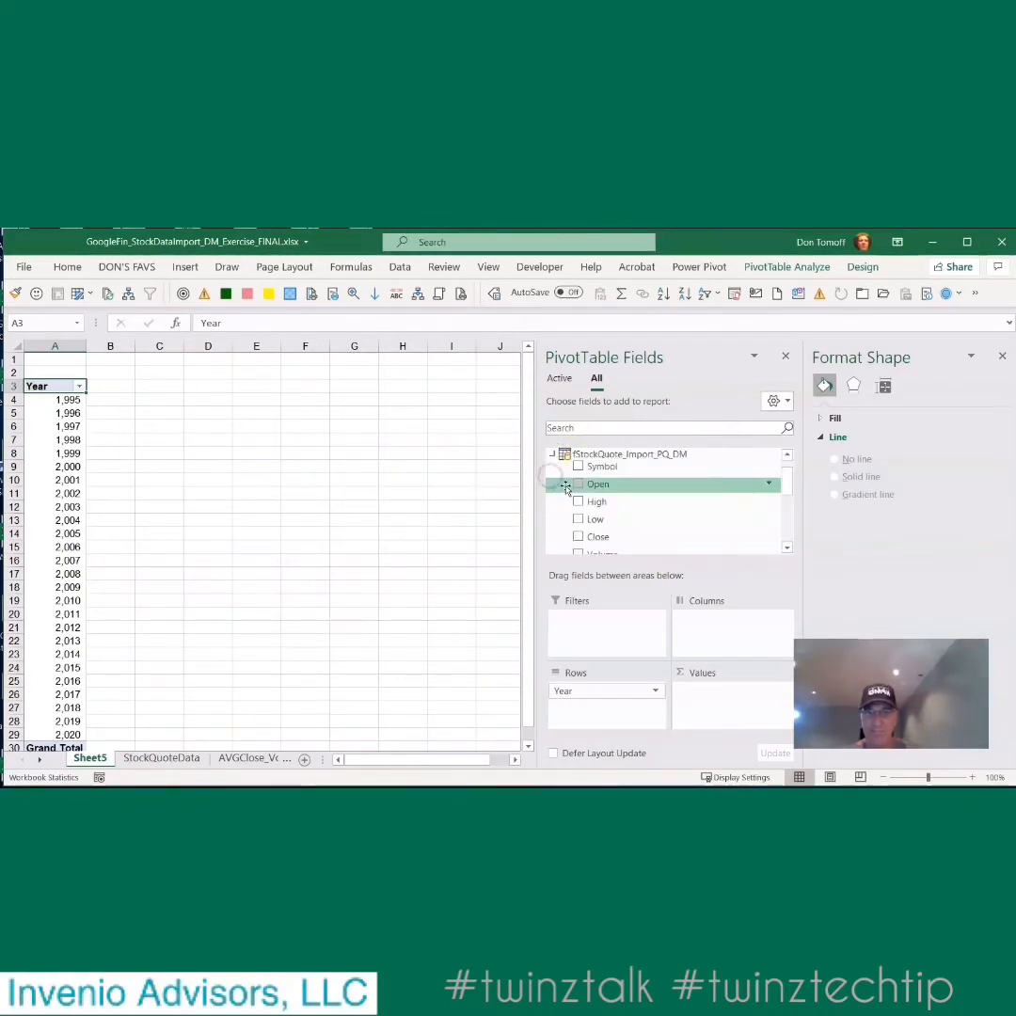
Step: Try the Close field as a sum in the pivot values, and remove it again
{"action": "scroll", "coordinate": [609, 490], "scroll_direction": "down", "scroll_amount": 1}
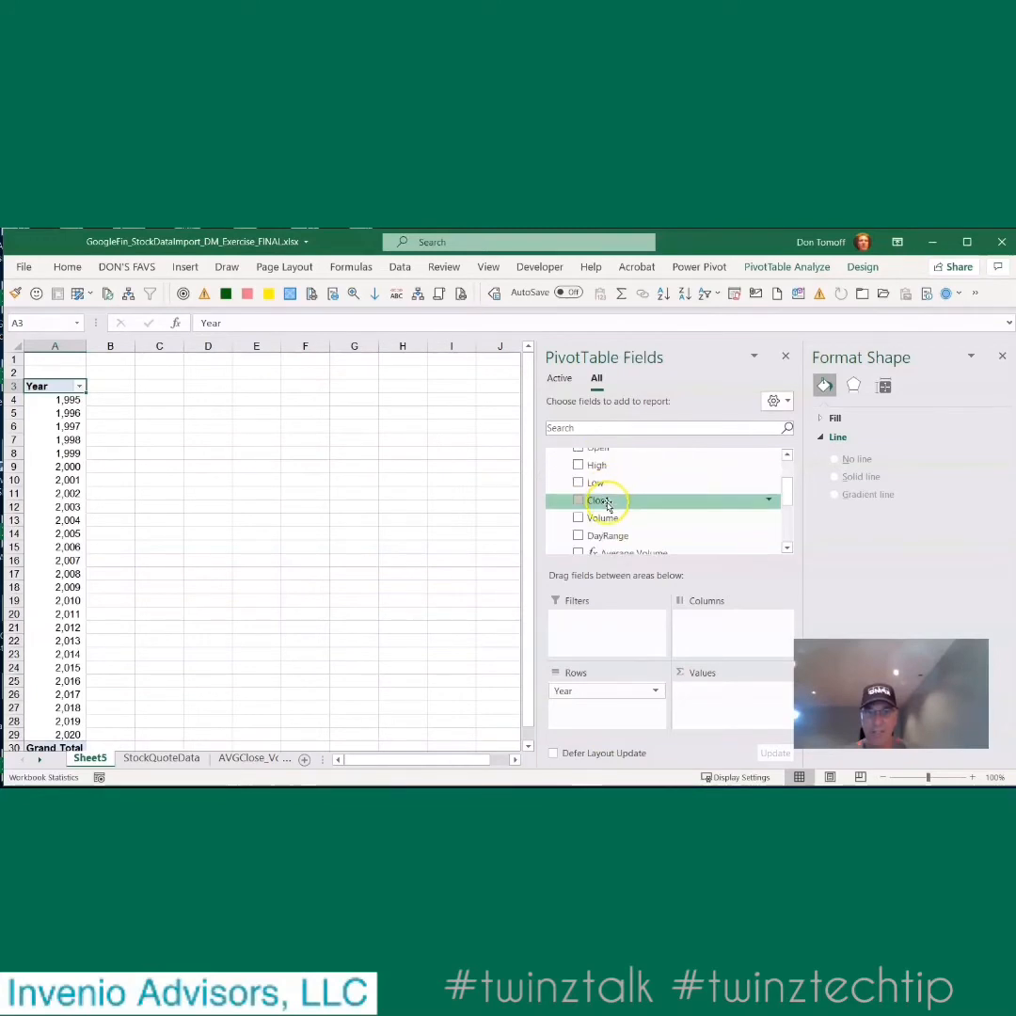
{"action": "left_click_drag", "start_coordinate": [607, 502], "coordinate": [743, 707]}
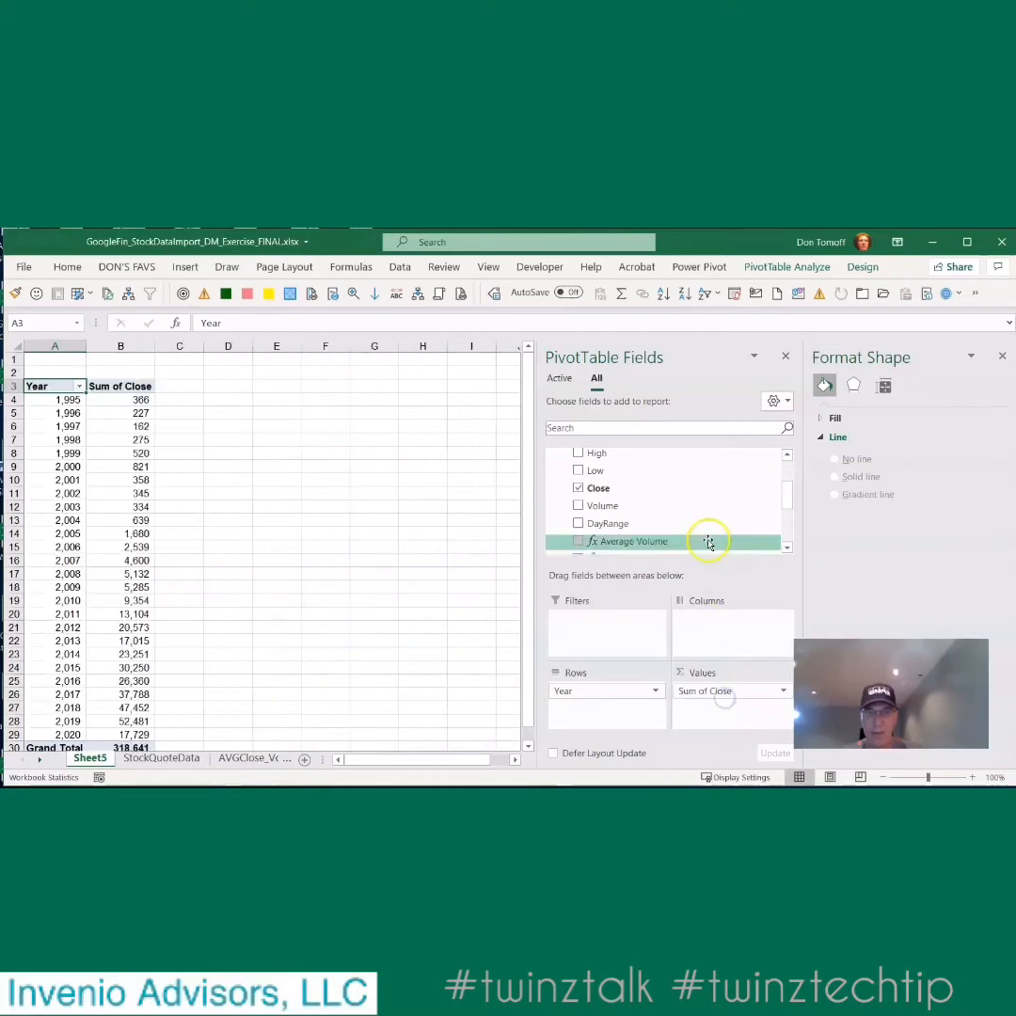
{"action": "left_click", "coordinate": [579, 488]}
Step: Add the Average Close Price and Average Volume measures to the pivot values
{"action": "scroll", "coordinate": [618, 501], "scroll_direction": "down", "scroll_amount": 2}
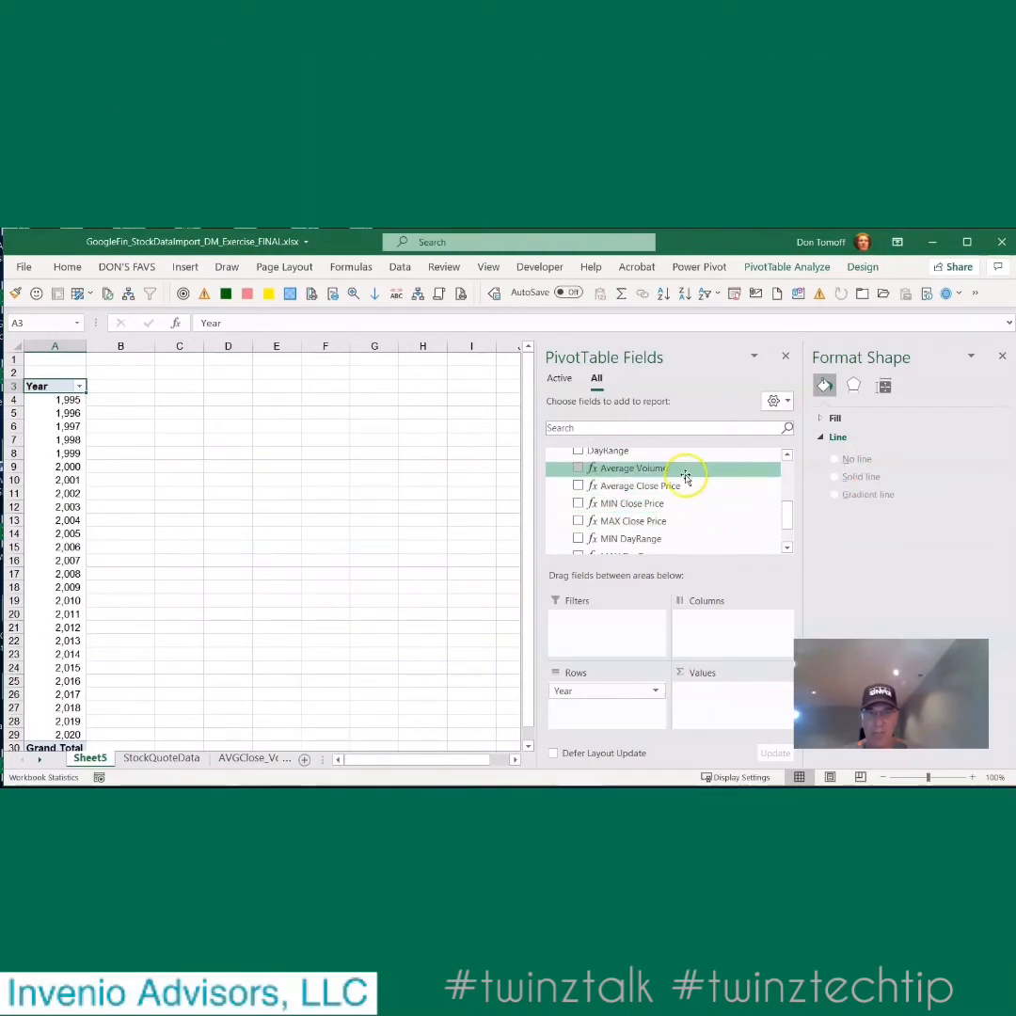
{"action": "left_click_drag", "start_coordinate": [626, 485], "coordinate": [730, 697]}
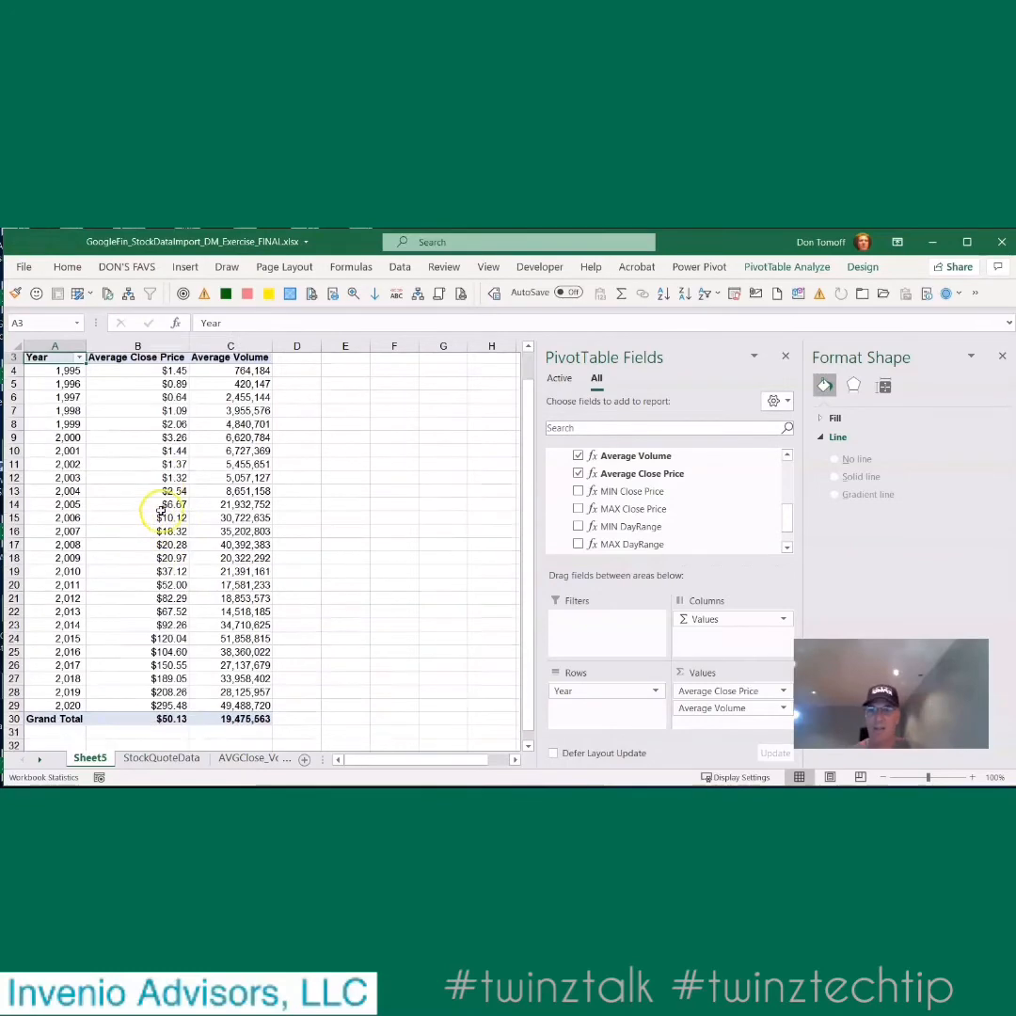
Step: Insert a Line pivot chart from the pivot table of yearly average close price and volume
{"action": "left_click", "coordinate": [165, 452]}
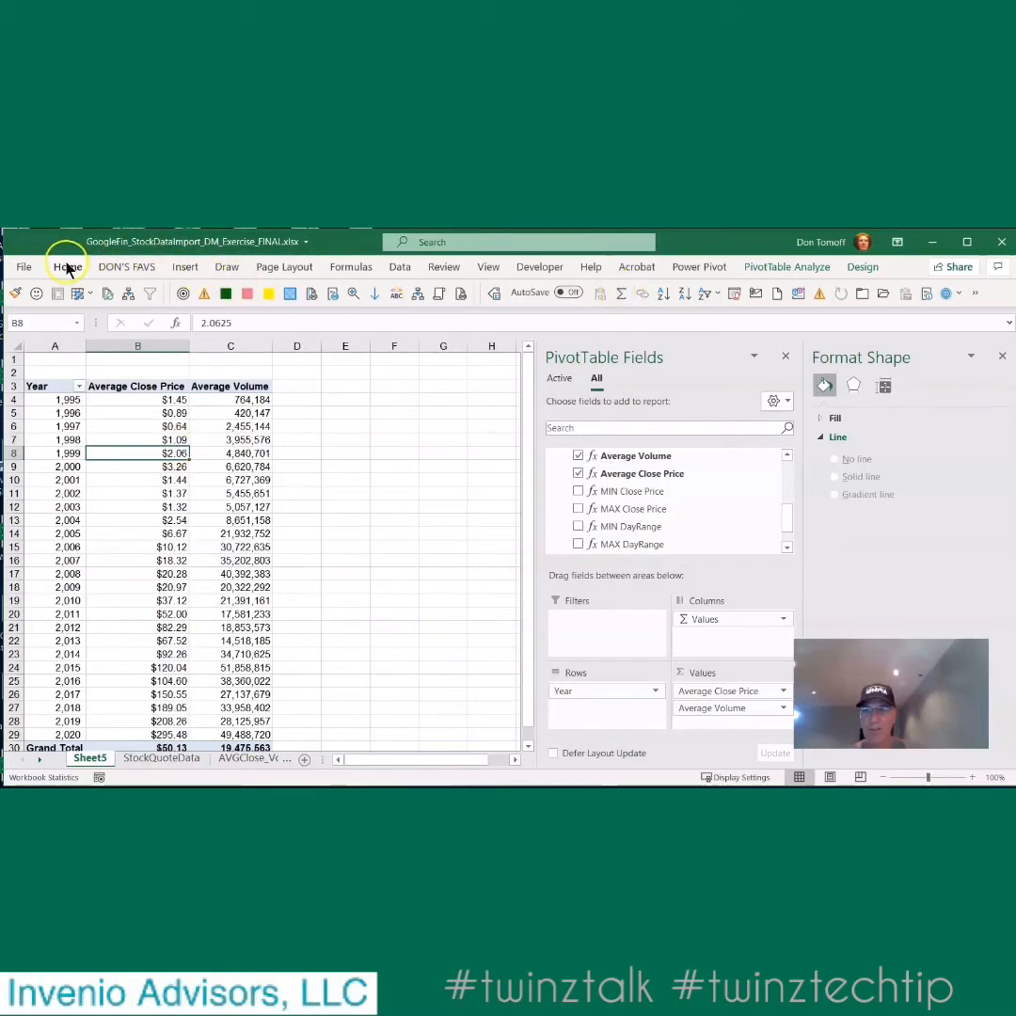
{"action": "left_click", "coordinate": [183, 267]}
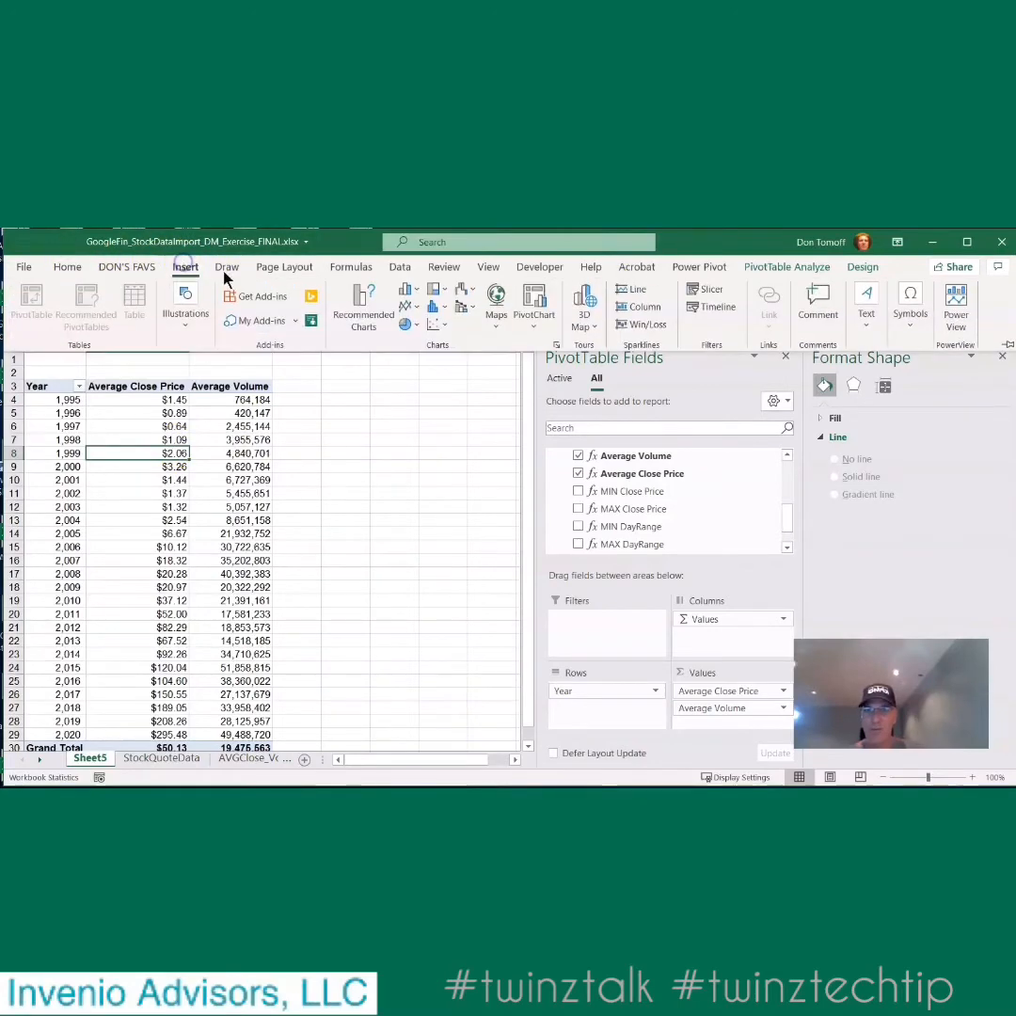
{"action": "left_click", "coordinate": [364, 323]}
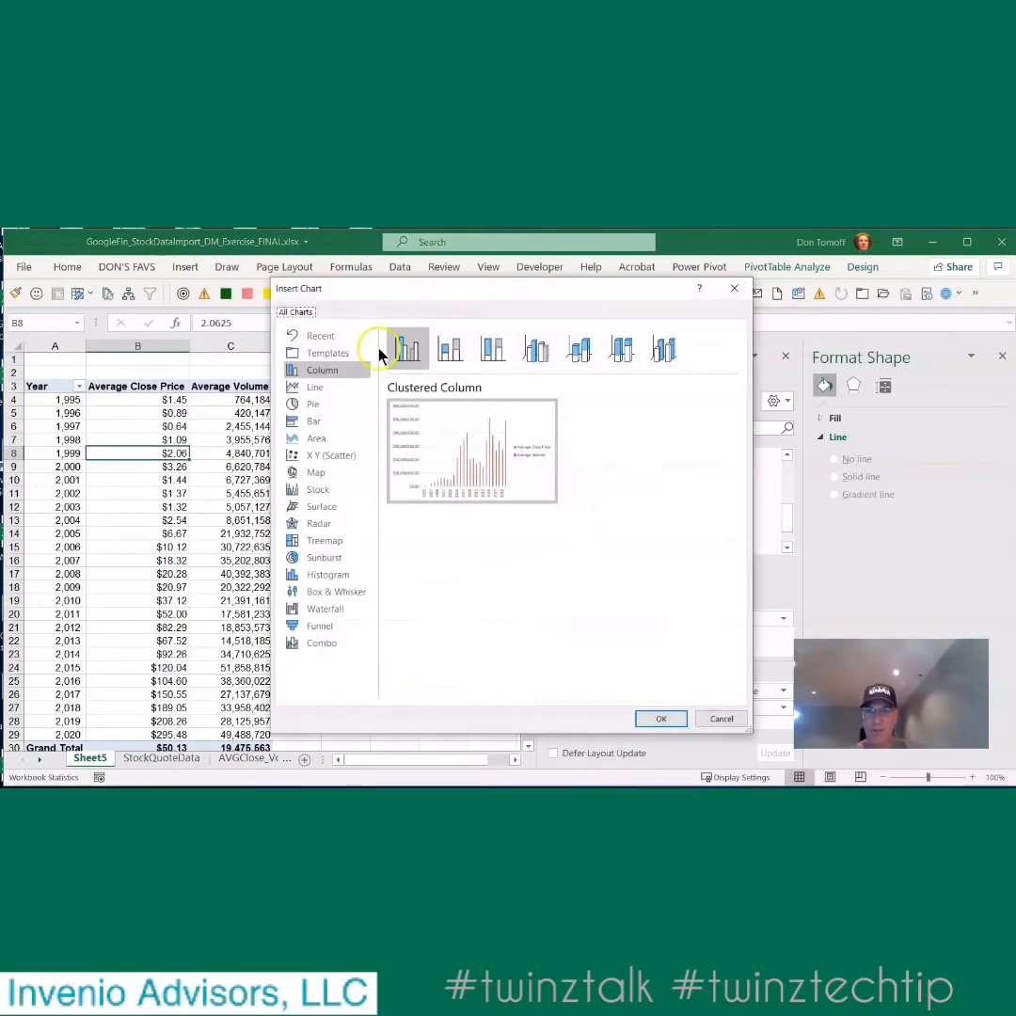
{"action": "left_click", "coordinate": [325, 391]}
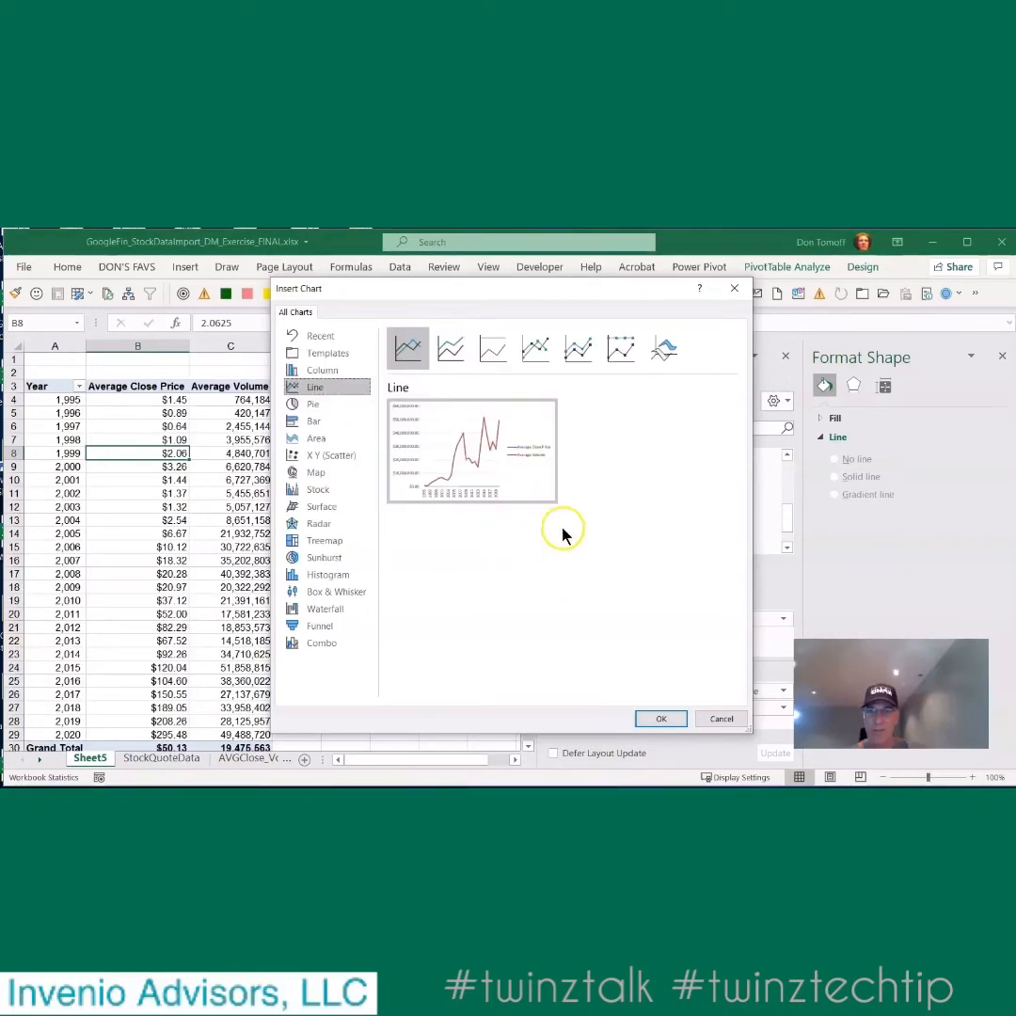
{"action": "left_click", "coordinate": [721, 719]}
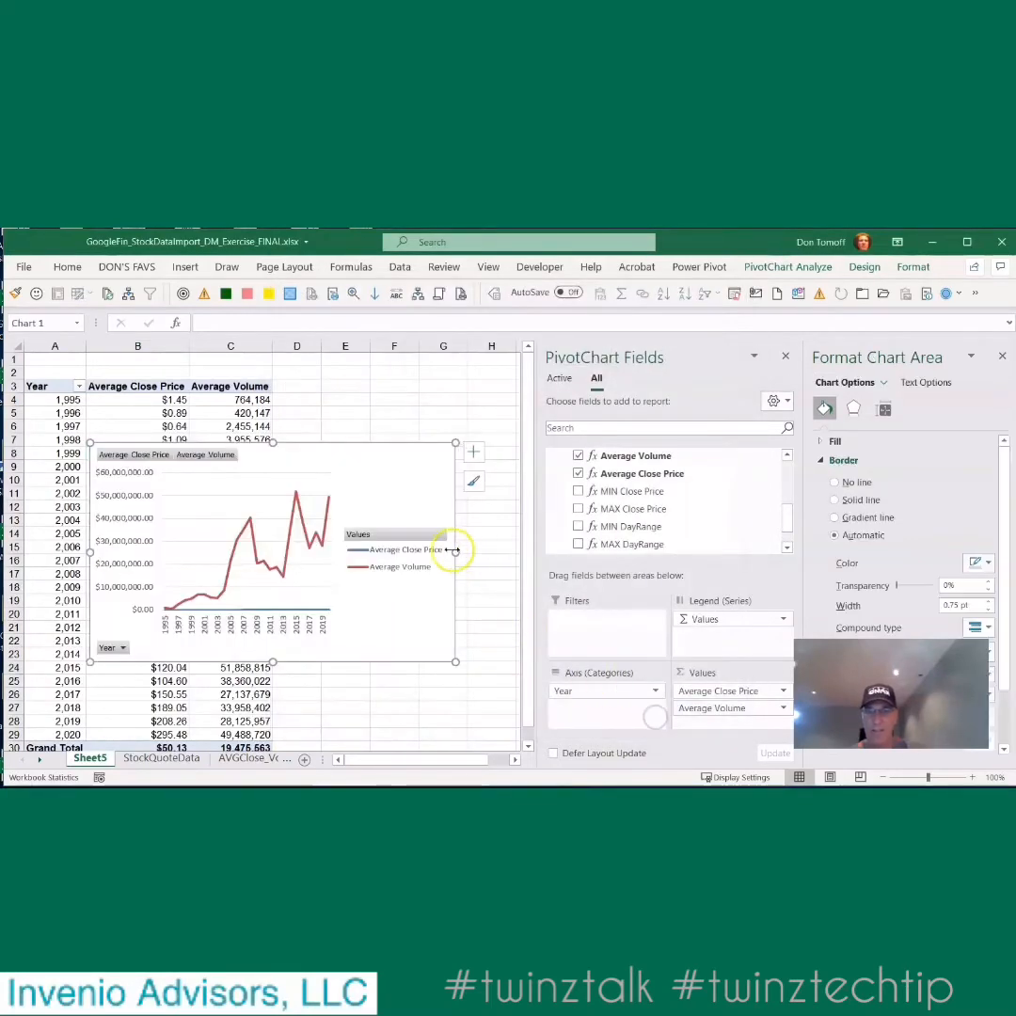
Step: Move the pivot chart slightly down over the sheet and hide all its field buttons
{"action": "left_click_drag", "start_coordinate": [295, 442], "coordinate": [325, 468]}
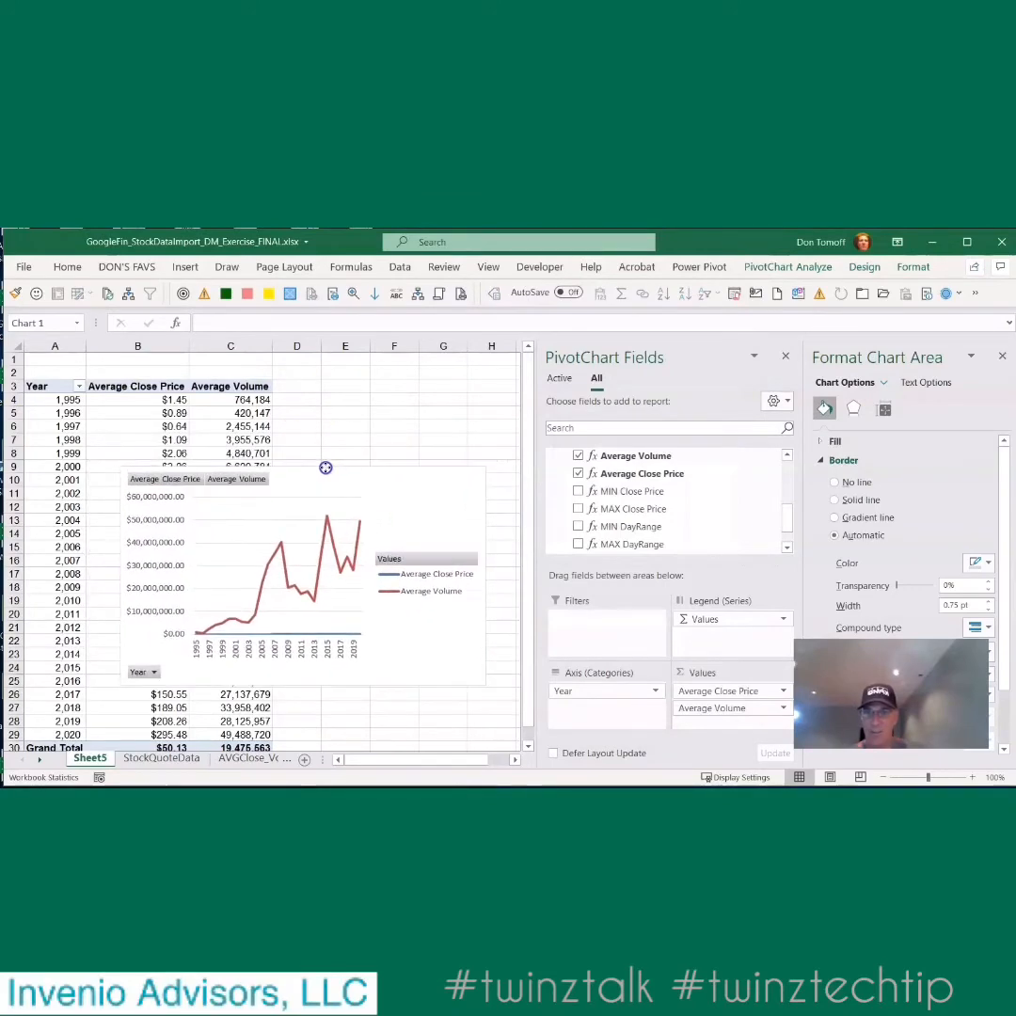
{"action": "right_click", "coordinate": [229, 480]}
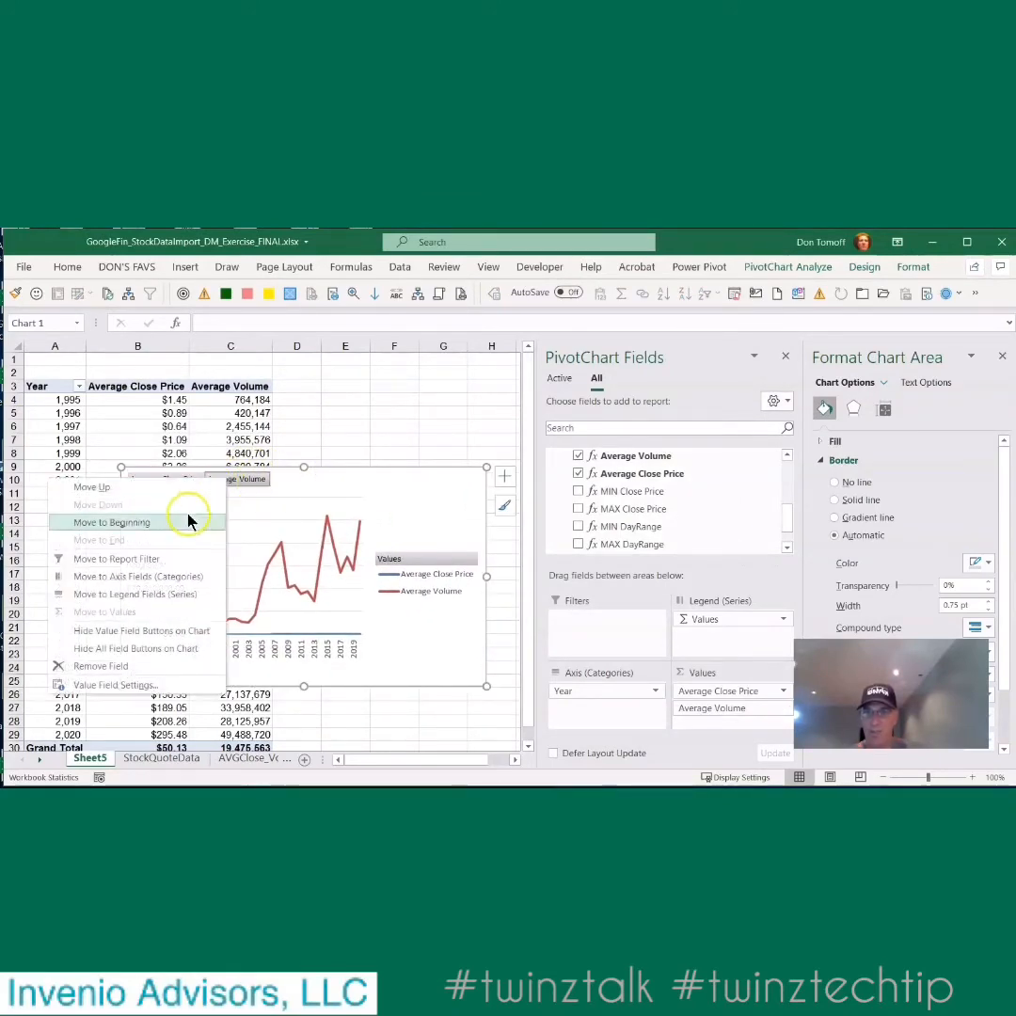
{"action": "left_click", "coordinate": [137, 648]}
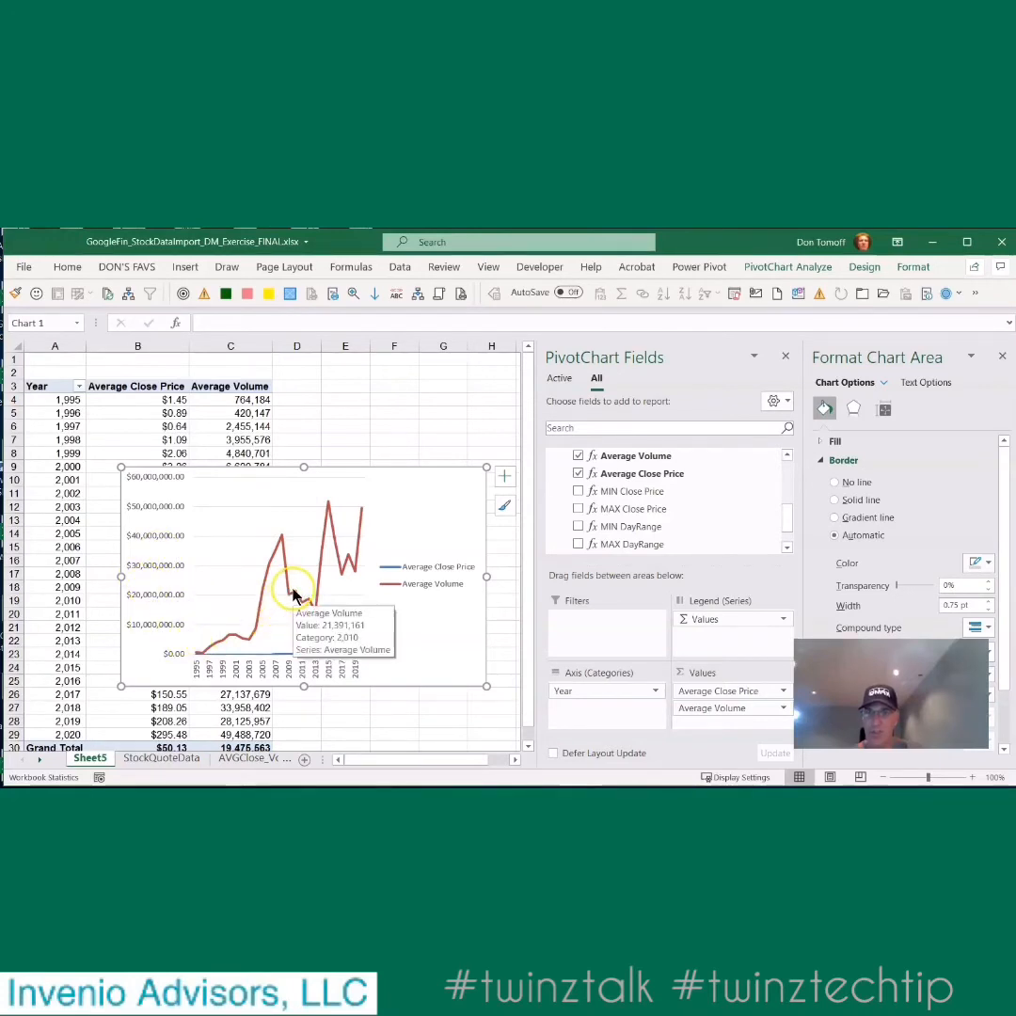
Step: Change the chart to a Combo type with Average Close Price as Line and Average Volume as Line on the secondary axis
{"action": "left_click", "coordinate": [863, 267]}
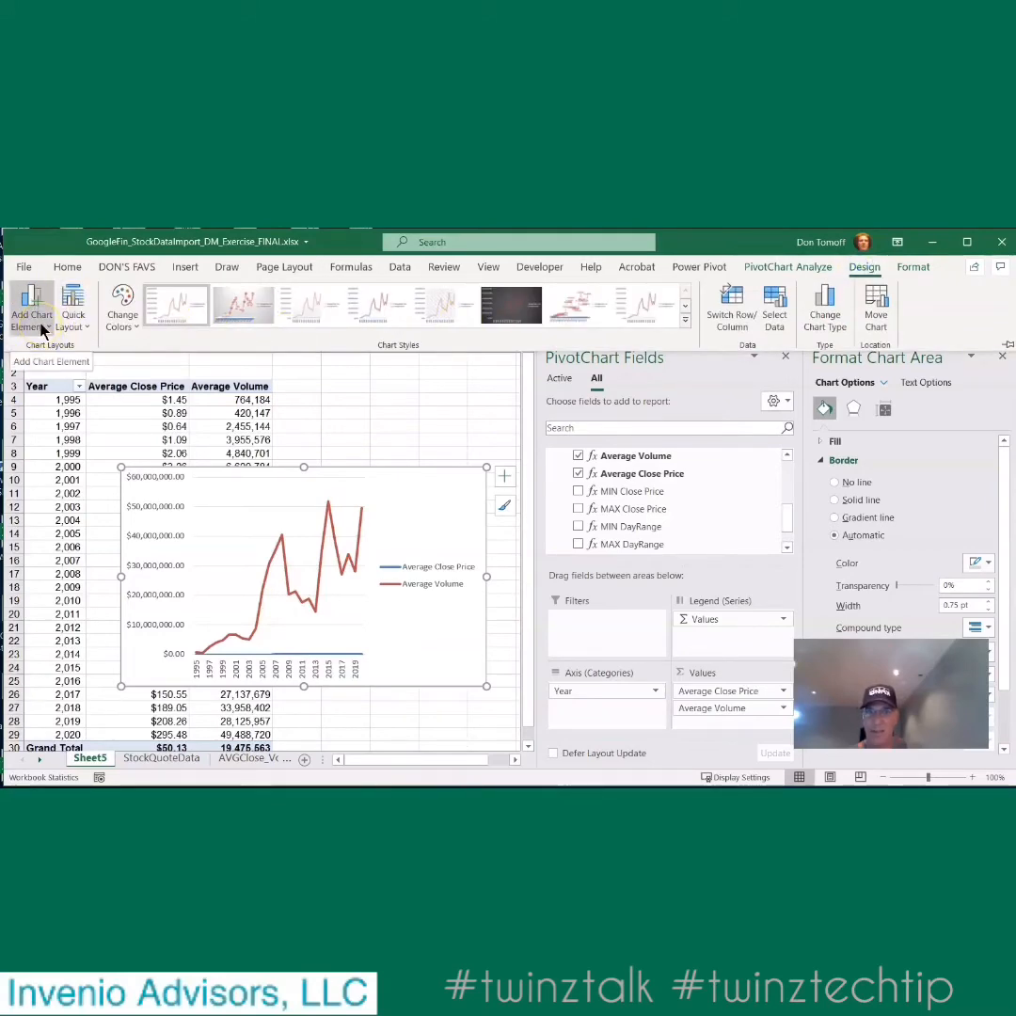
{"action": "left_click", "coordinate": [823, 302]}
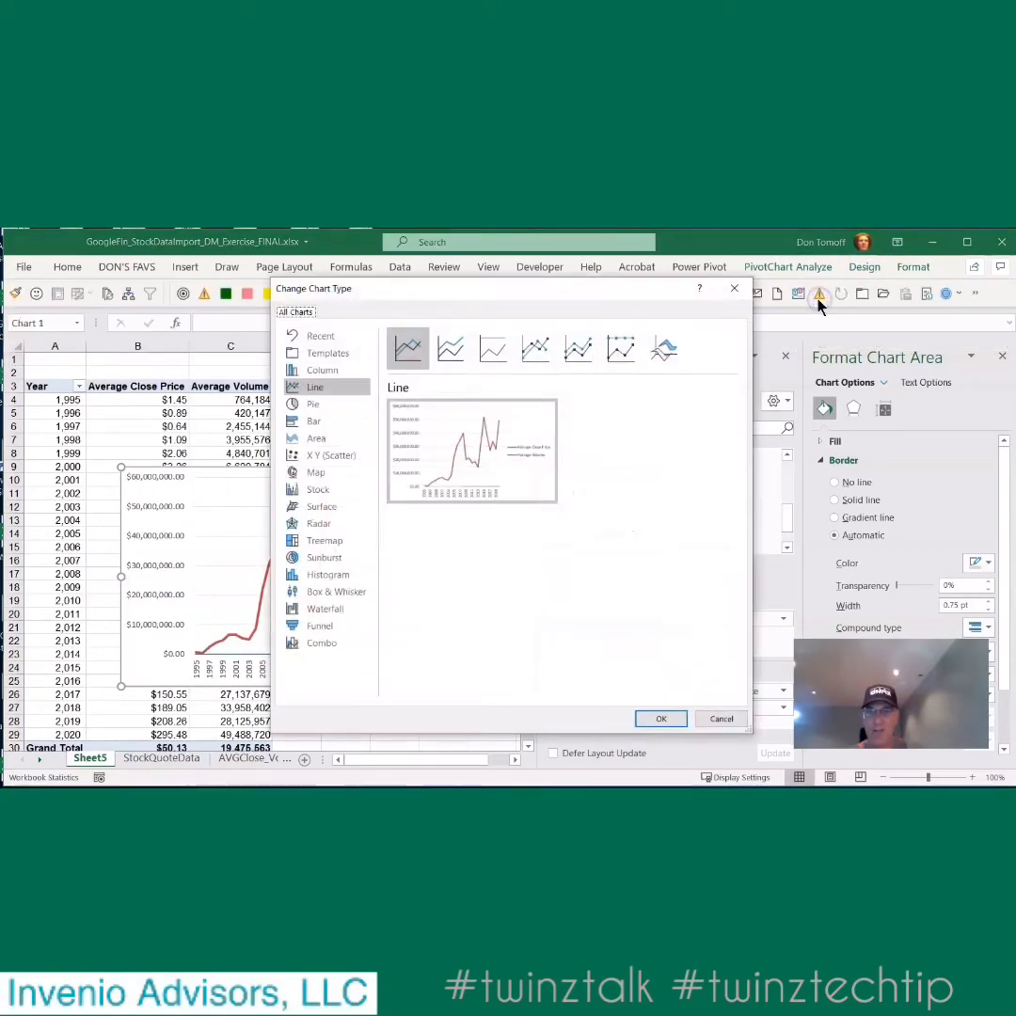
{"action": "left_click", "coordinate": [322, 644]}
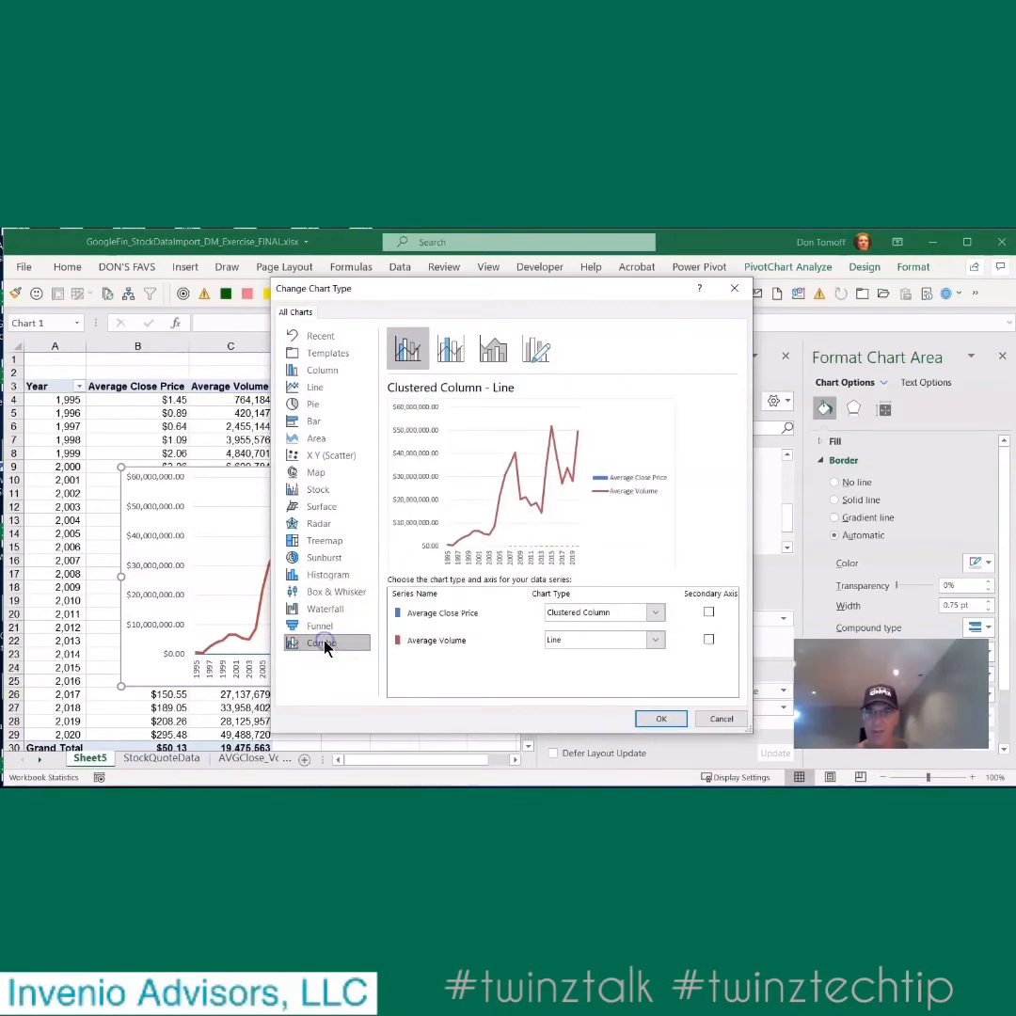
{"action": "left_click", "coordinate": [655, 614]}
{"action": "left_click", "coordinate": [569, 472]}
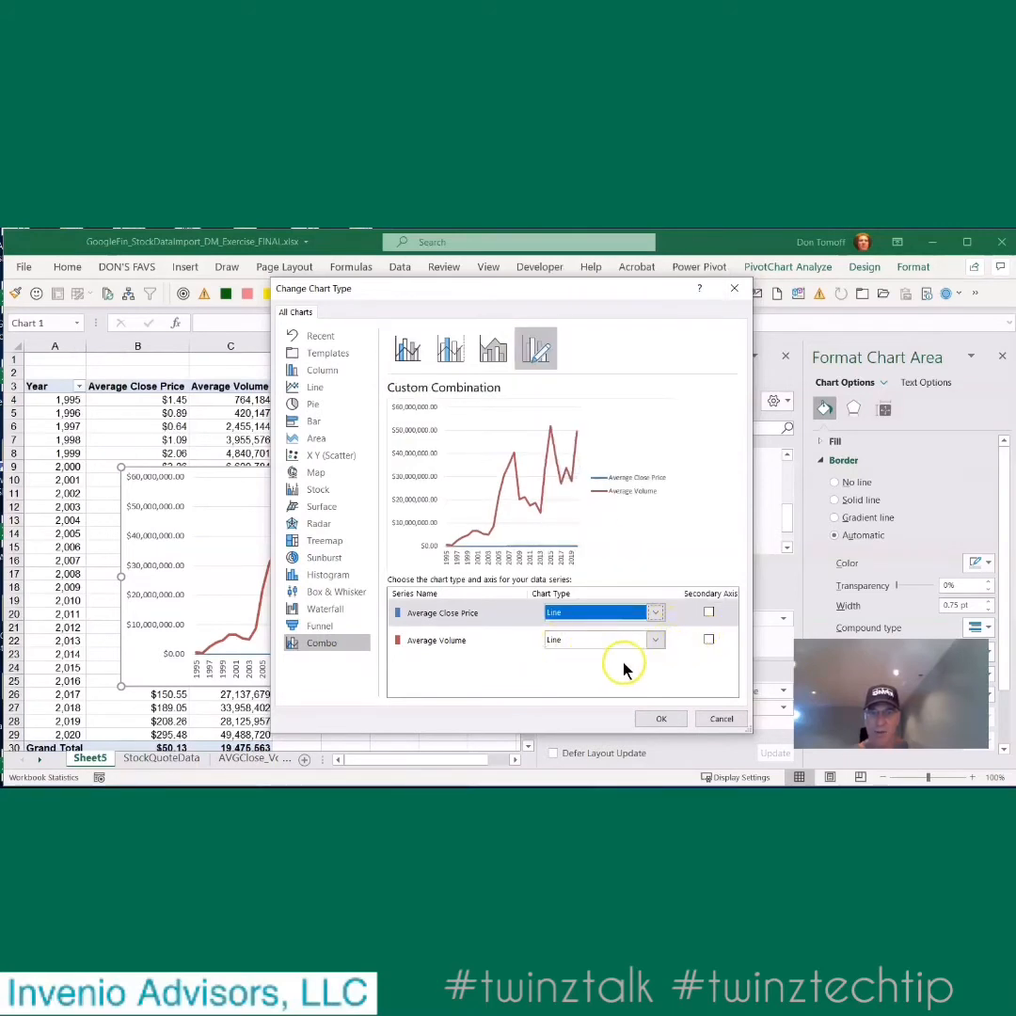
{"action": "left_click", "coordinate": [709, 640]}
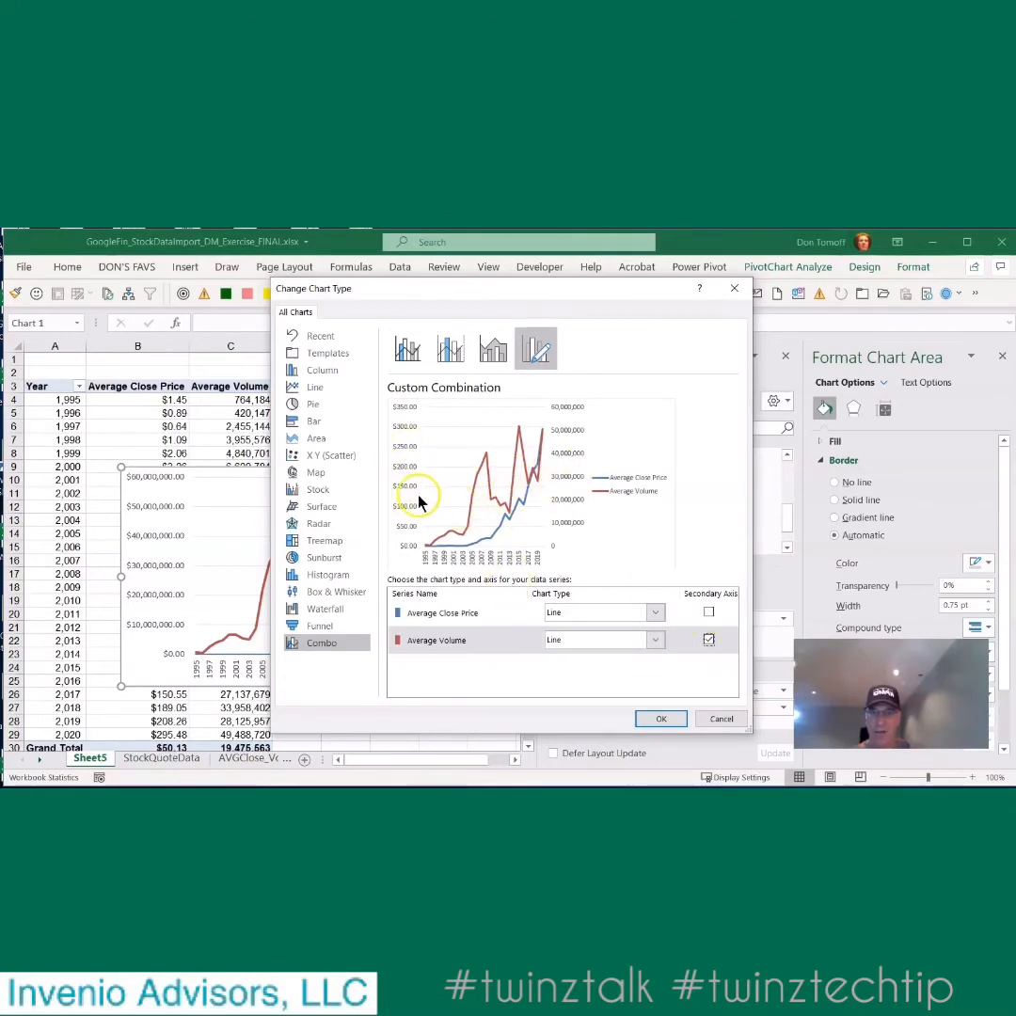
{"action": "left_click", "coordinate": [664, 719]}
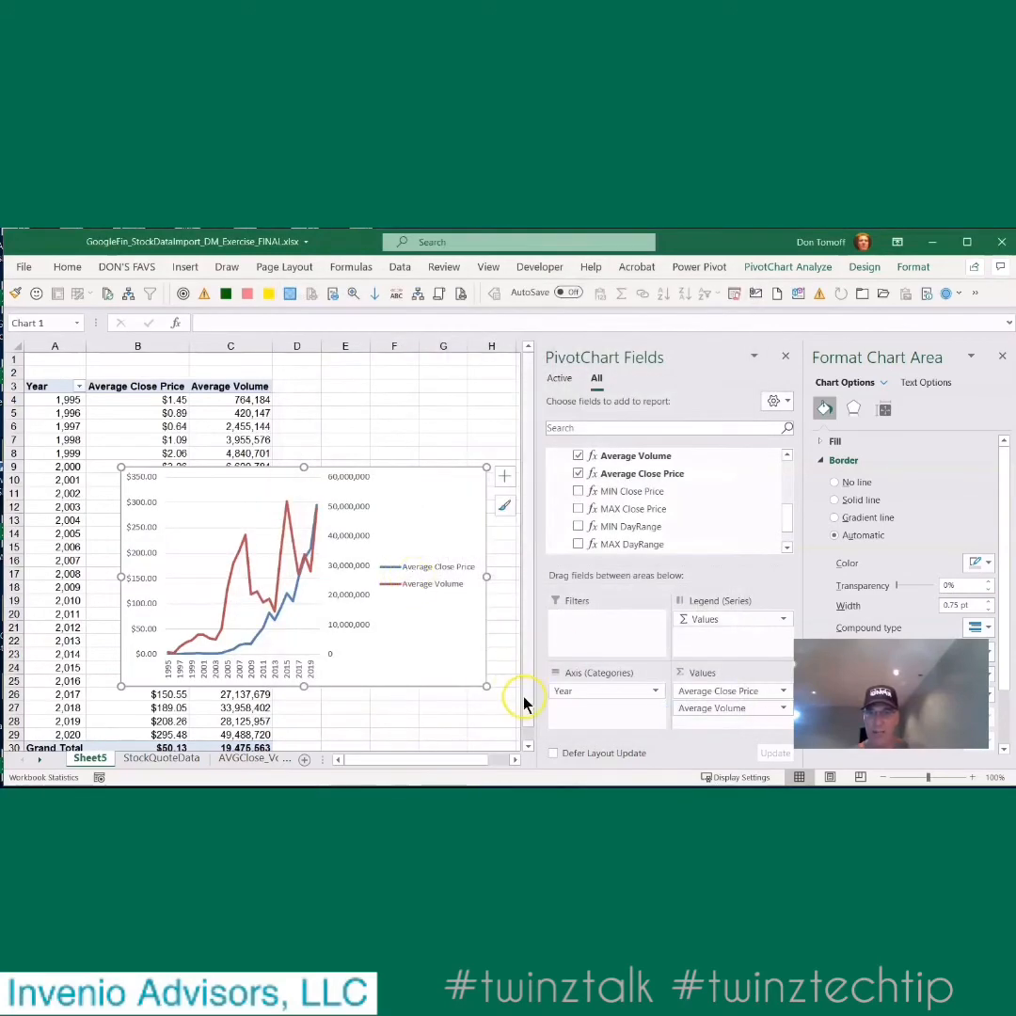
Step: Close the PivotChart field list and enlarge the chart to about column J and row 27, keeping it selected
{"action": "left_click", "coordinate": [787, 358]}
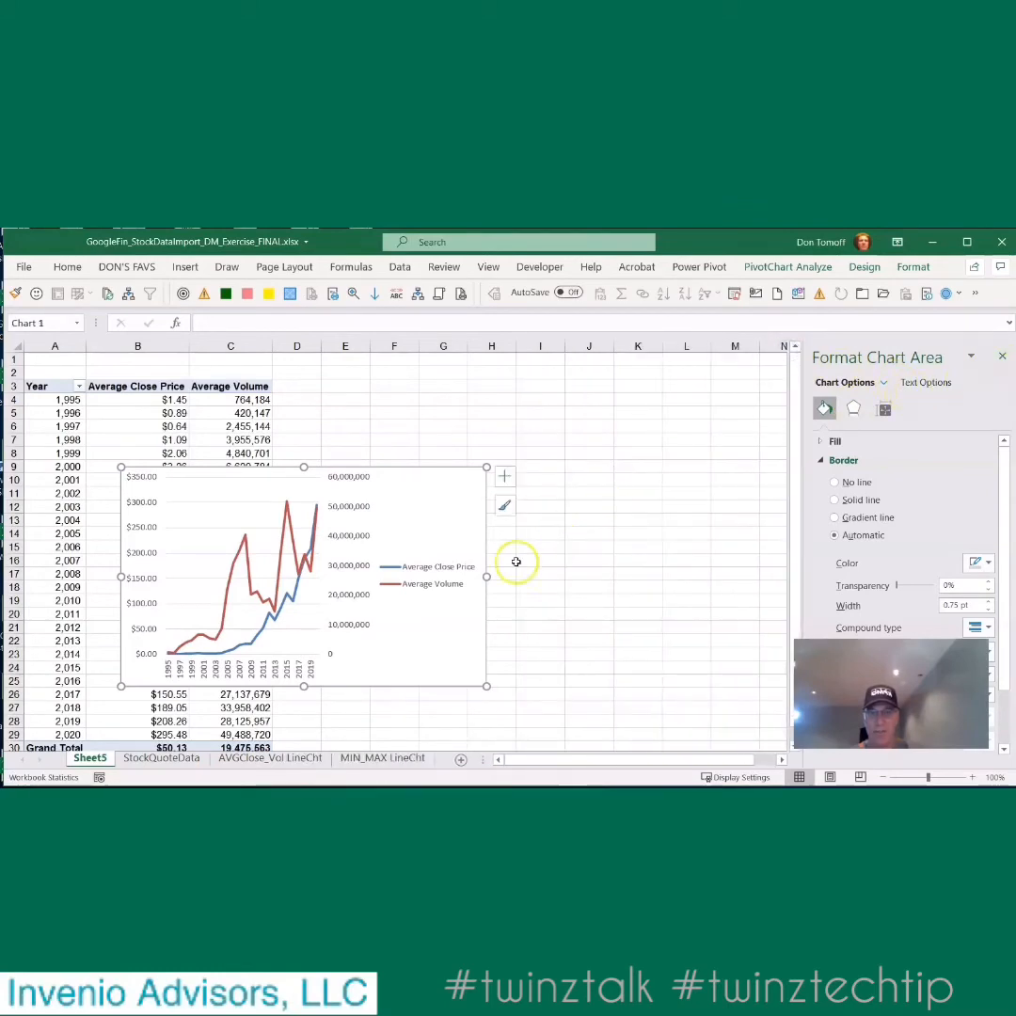
{"action": "left_click_drag", "start_coordinate": [484, 577], "coordinate": [621, 578]}
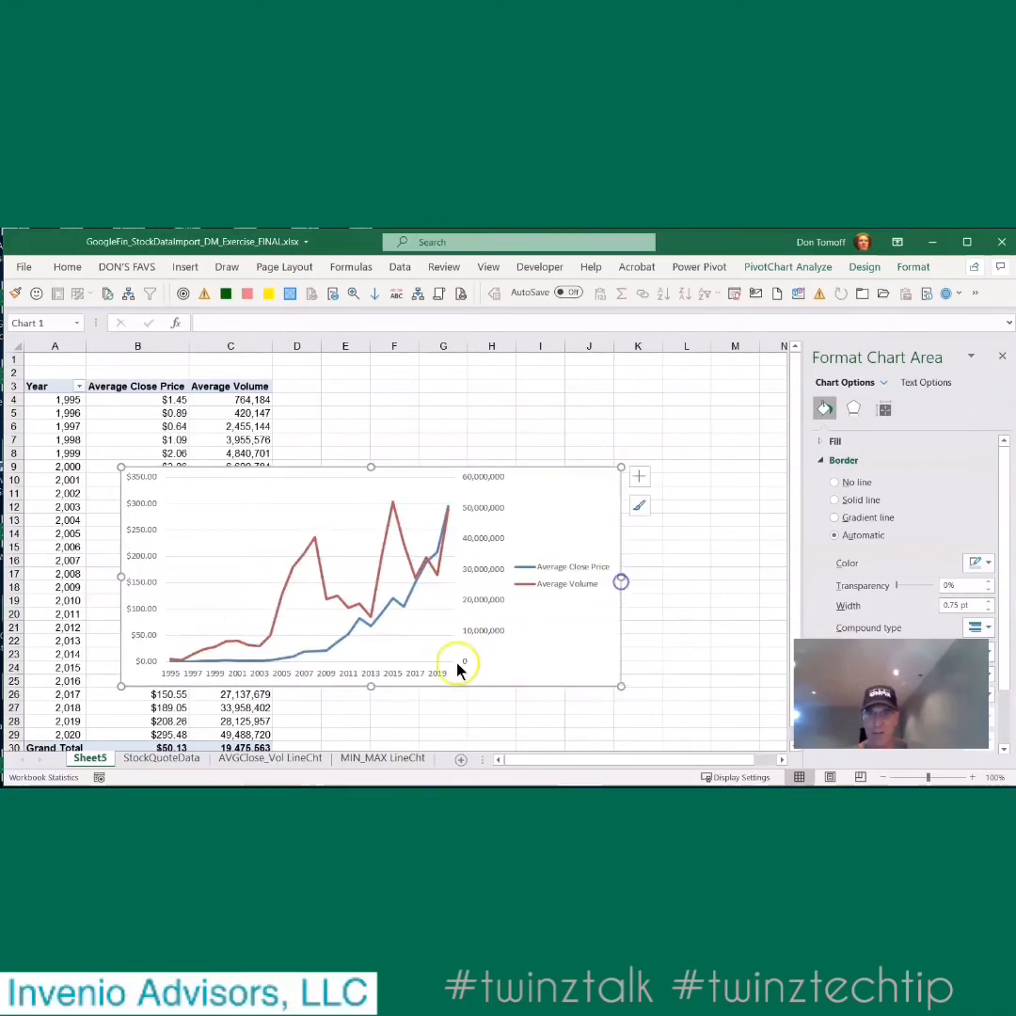
{"action": "mouse_move", "coordinate": [372, 688]}
{"action": "left_mouse_down"}
{"action": "mouse_move", "coordinate": [375, 721]}
{"action": "mouse_move", "coordinate": [384, 715]}
{"action": "left_mouse_up"}
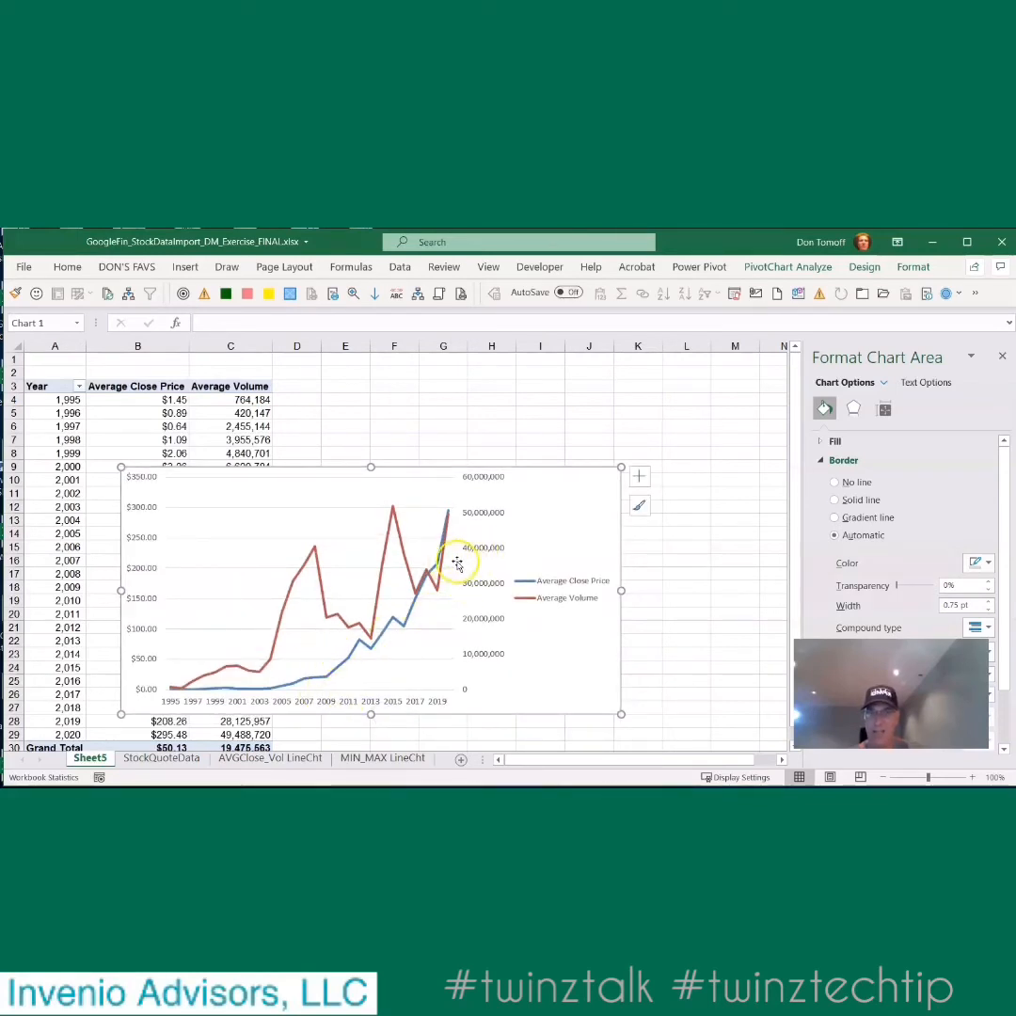
{"action": "left_click", "coordinate": [566, 449]}
{"action": "left_click", "coordinate": [533, 476]}
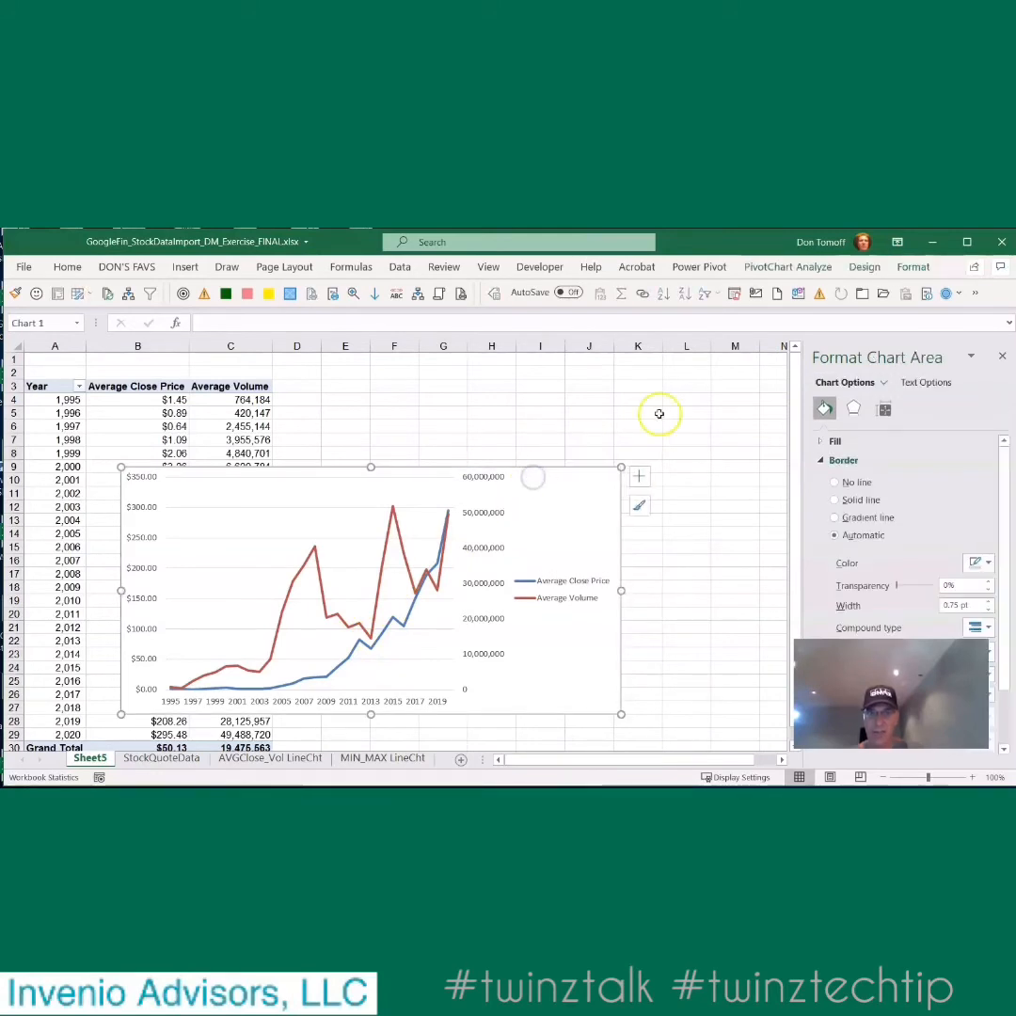
Step: Add an Exponential trendline to the chart based on the Average Close Price series
{"action": "left_click", "coordinate": [865, 269]}
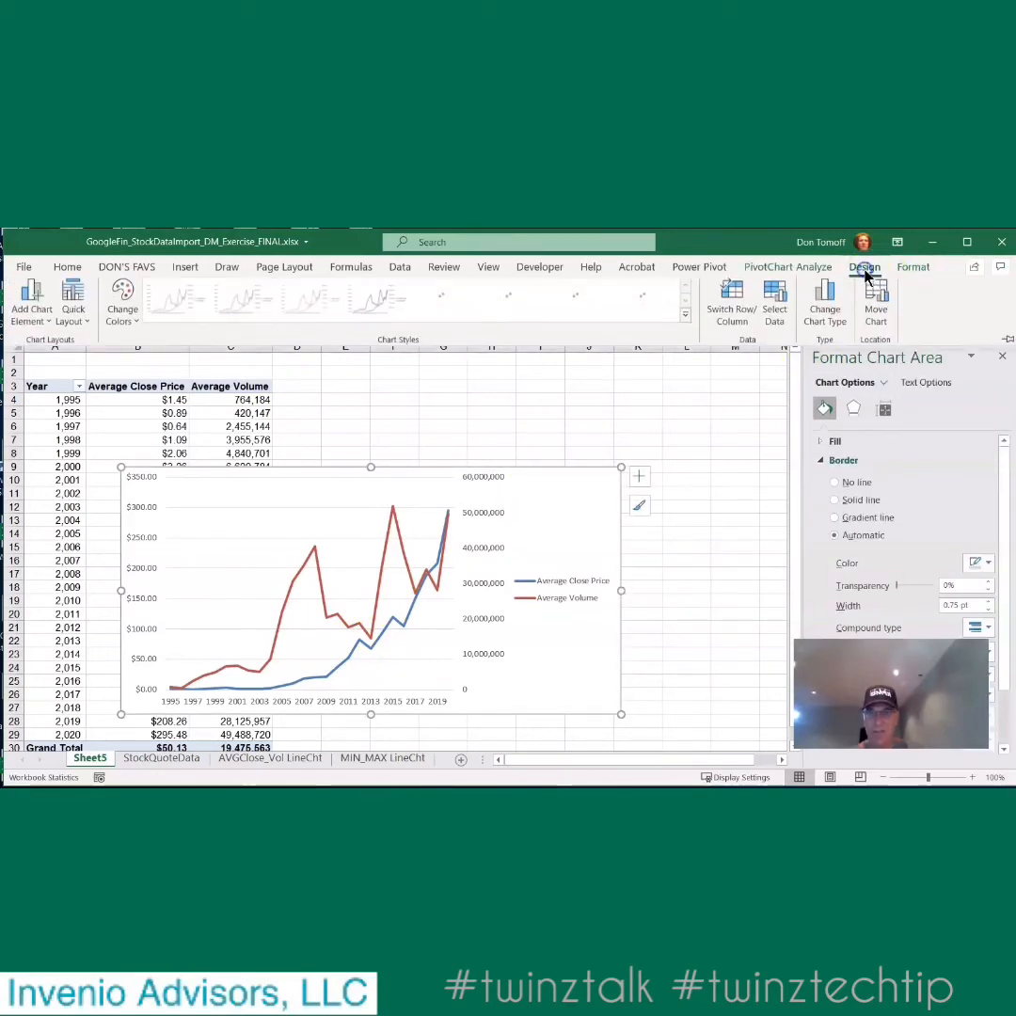
{"action": "left_click", "coordinate": [43, 334]}
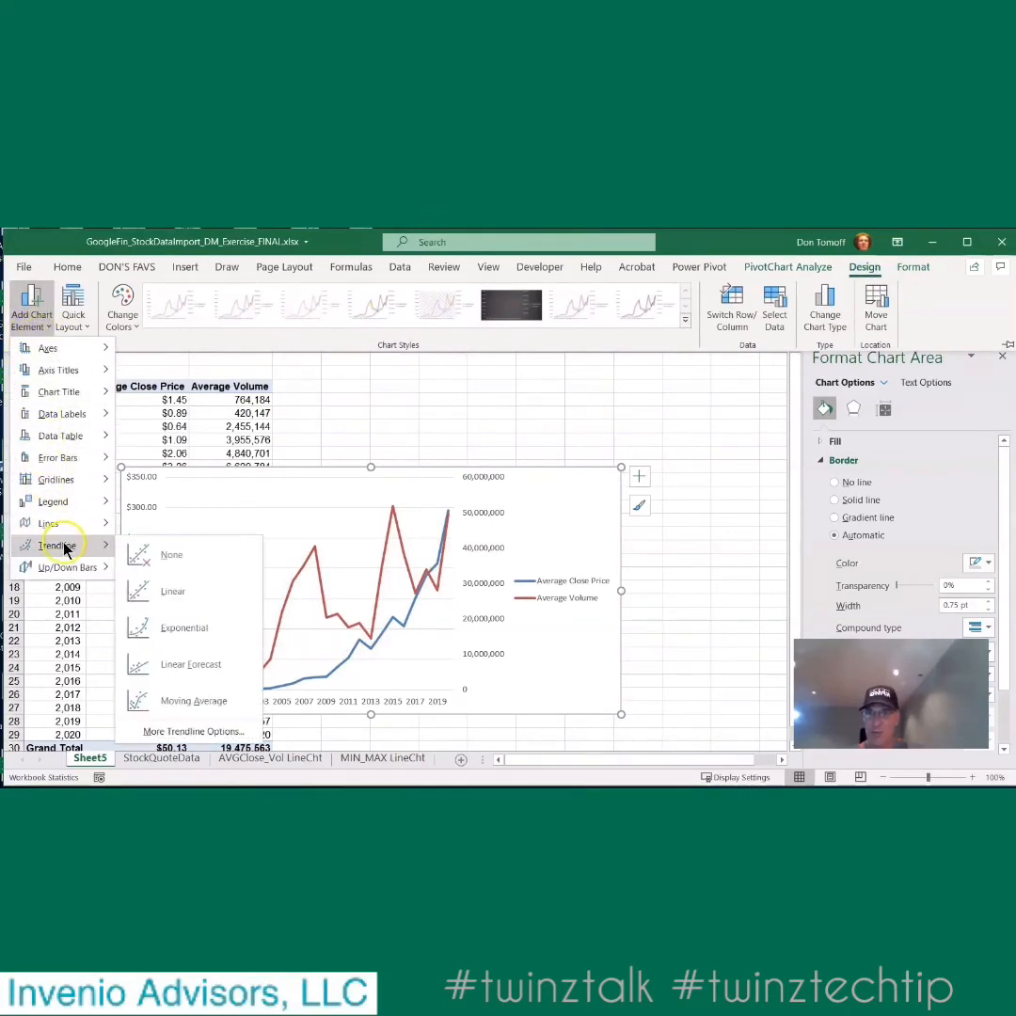
{"action": "left_click", "coordinate": [168, 624]}
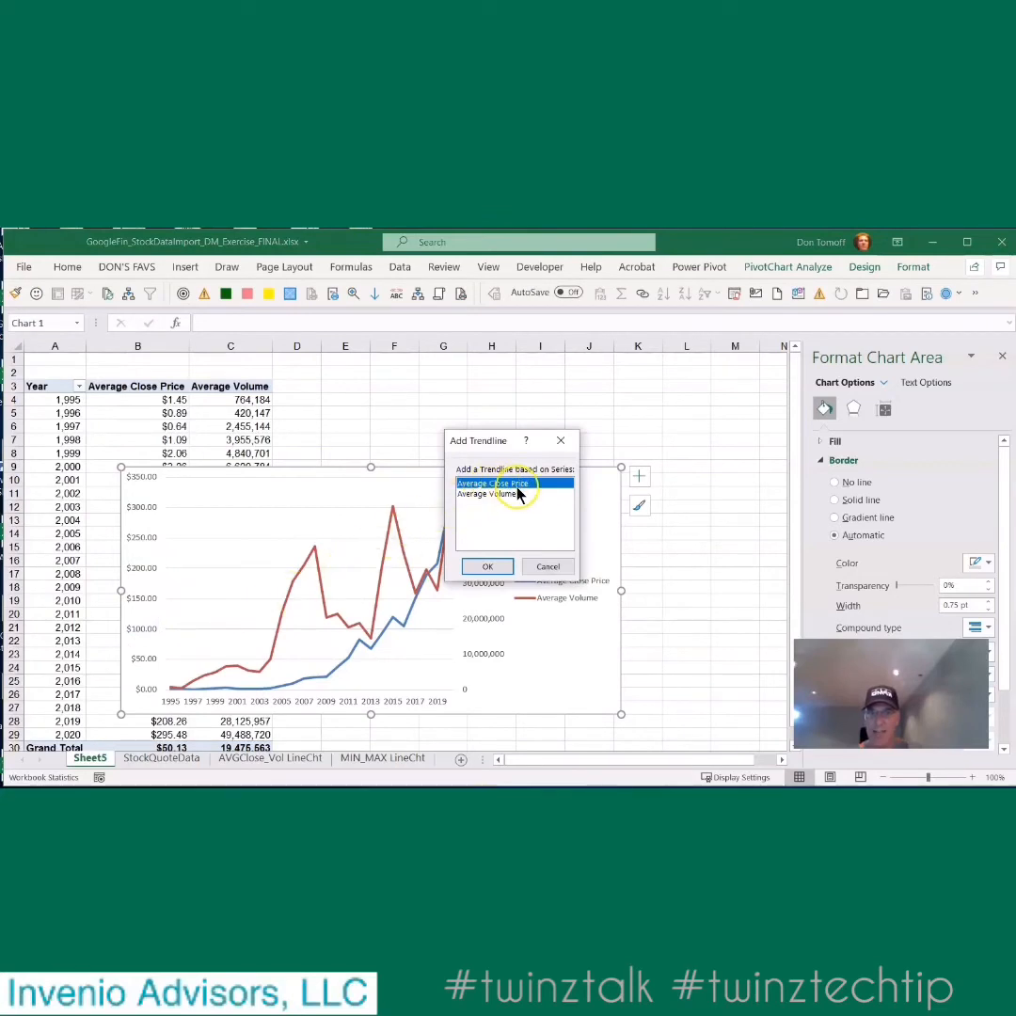
{"action": "left_click", "coordinate": [488, 569]}
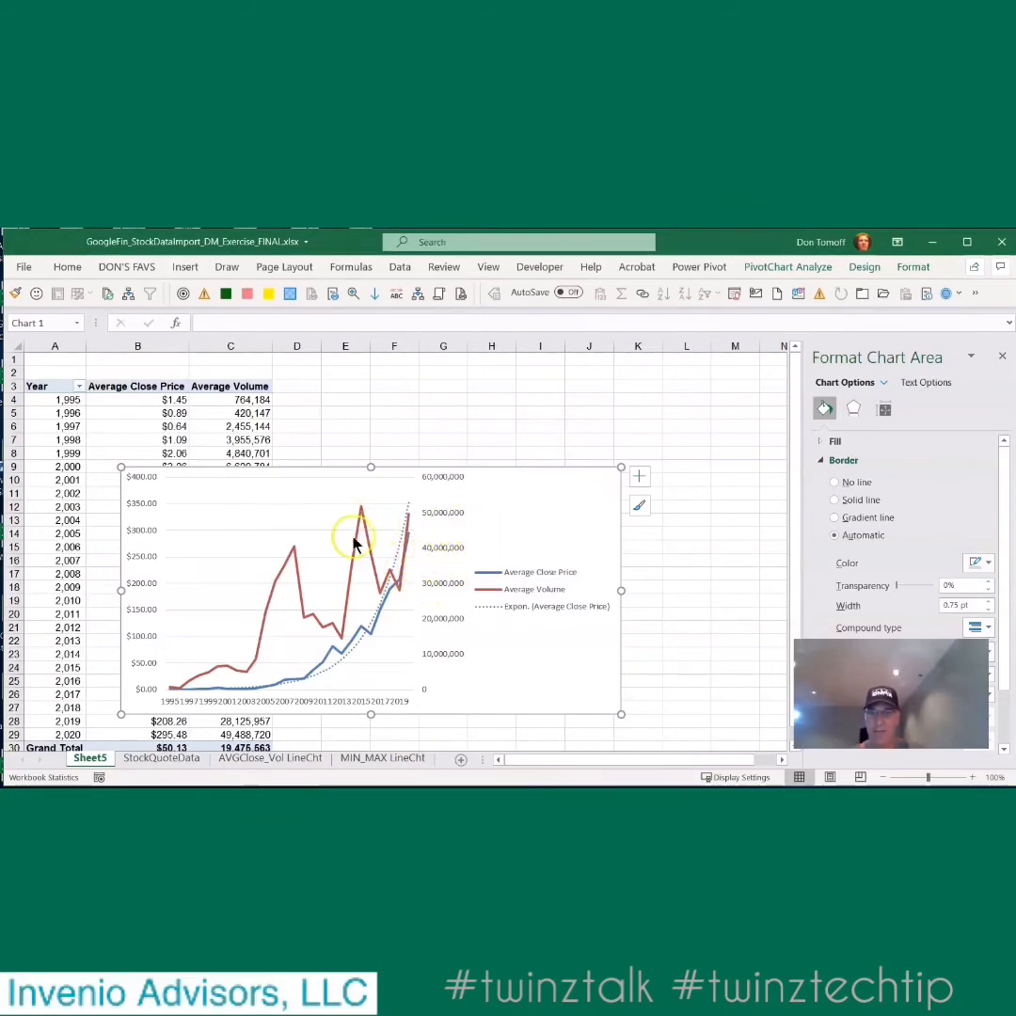
{"action": "left_click", "coordinate": [141, 532]}
{"action": "right_click", "coordinate": [141, 532]}
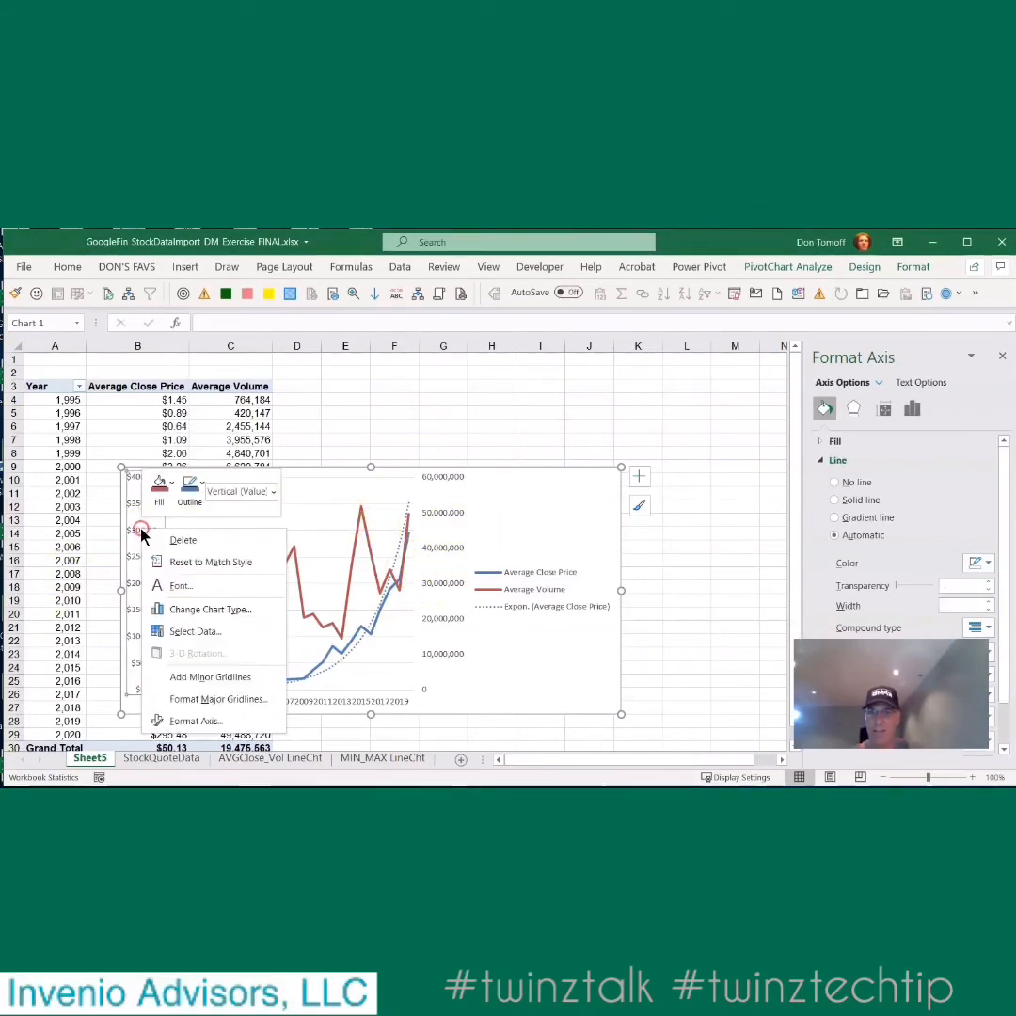
{"action": "left_click", "coordinate": [141, 532]}
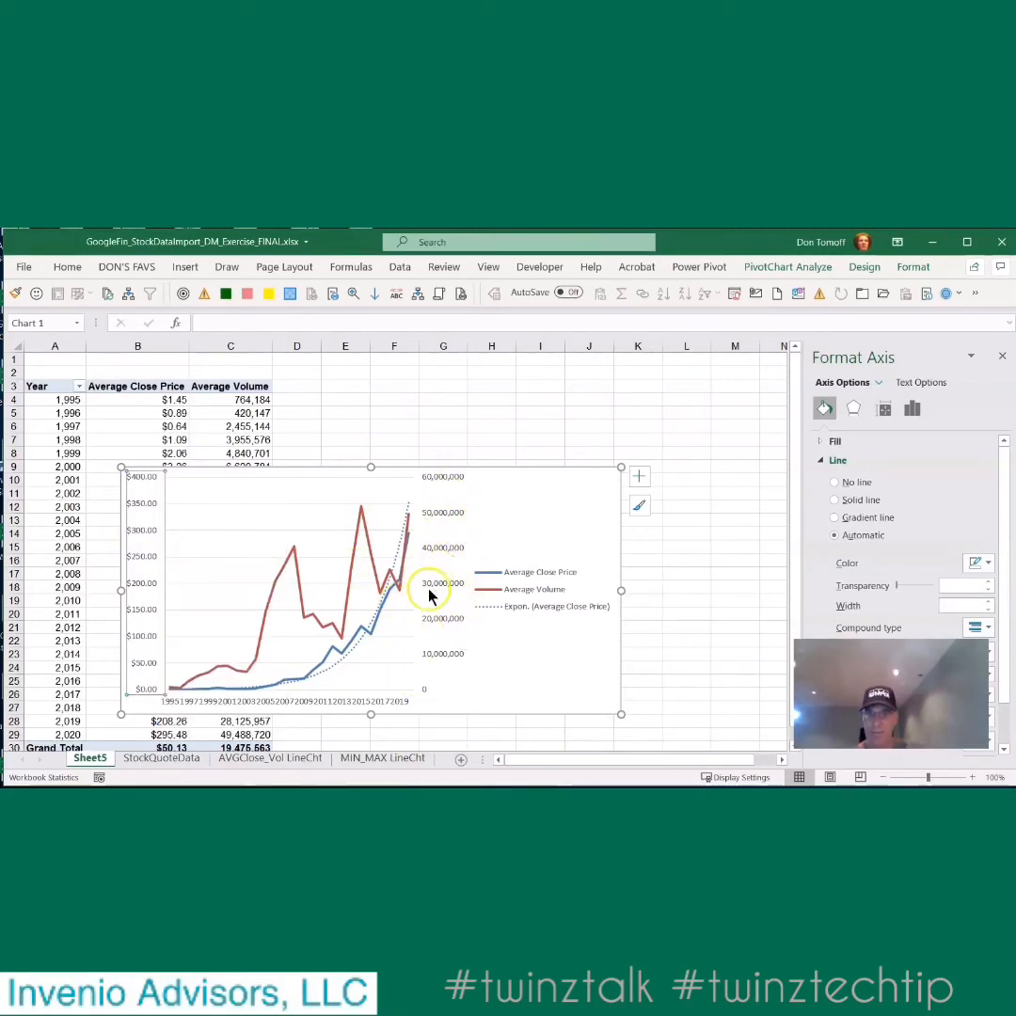
Step: Set the legend position to Bottom and move the chart so its upper-left corner sits at about cell C6, then deselect it
{"action": "left_click", "coordinate": [527, 581]}
{"action": "right_click", "coordinate": [529, 582]}
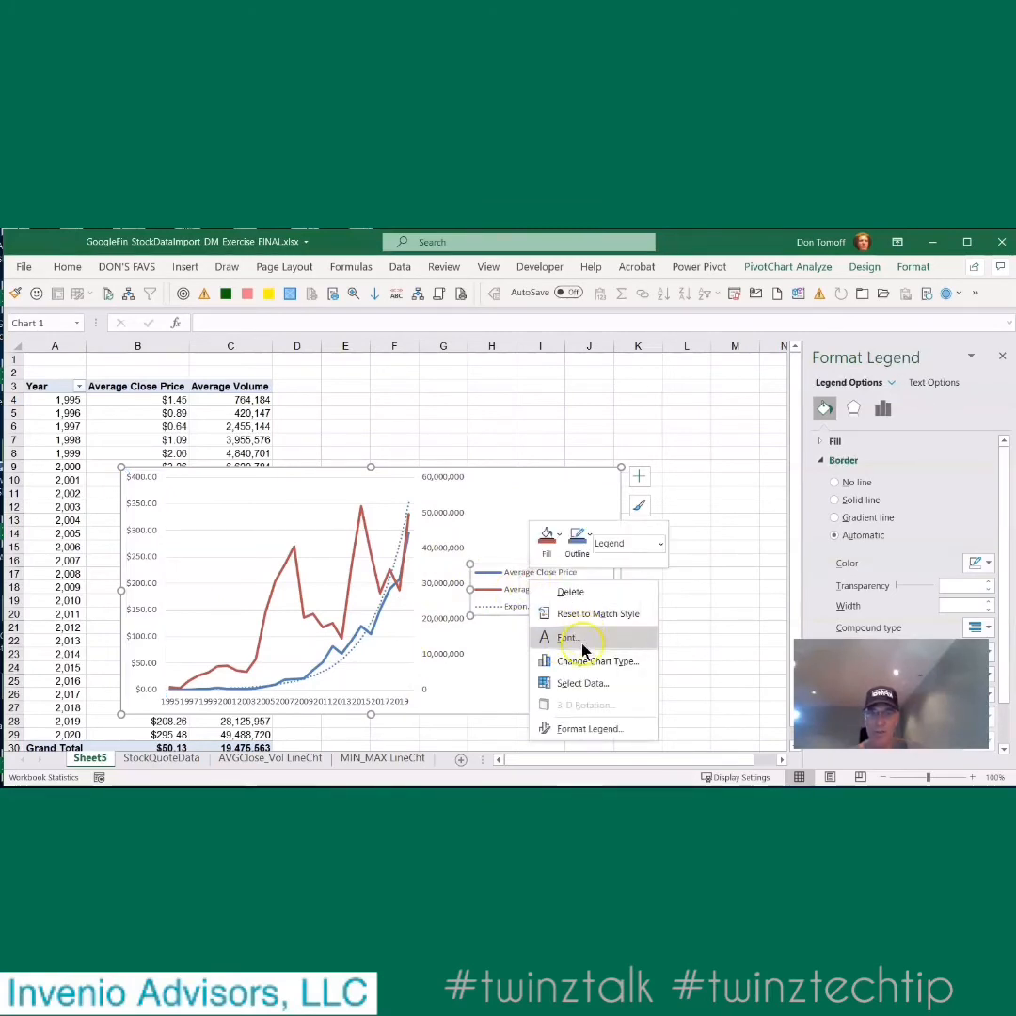
{"action": "left_click", "coordinate": [587, 728]}
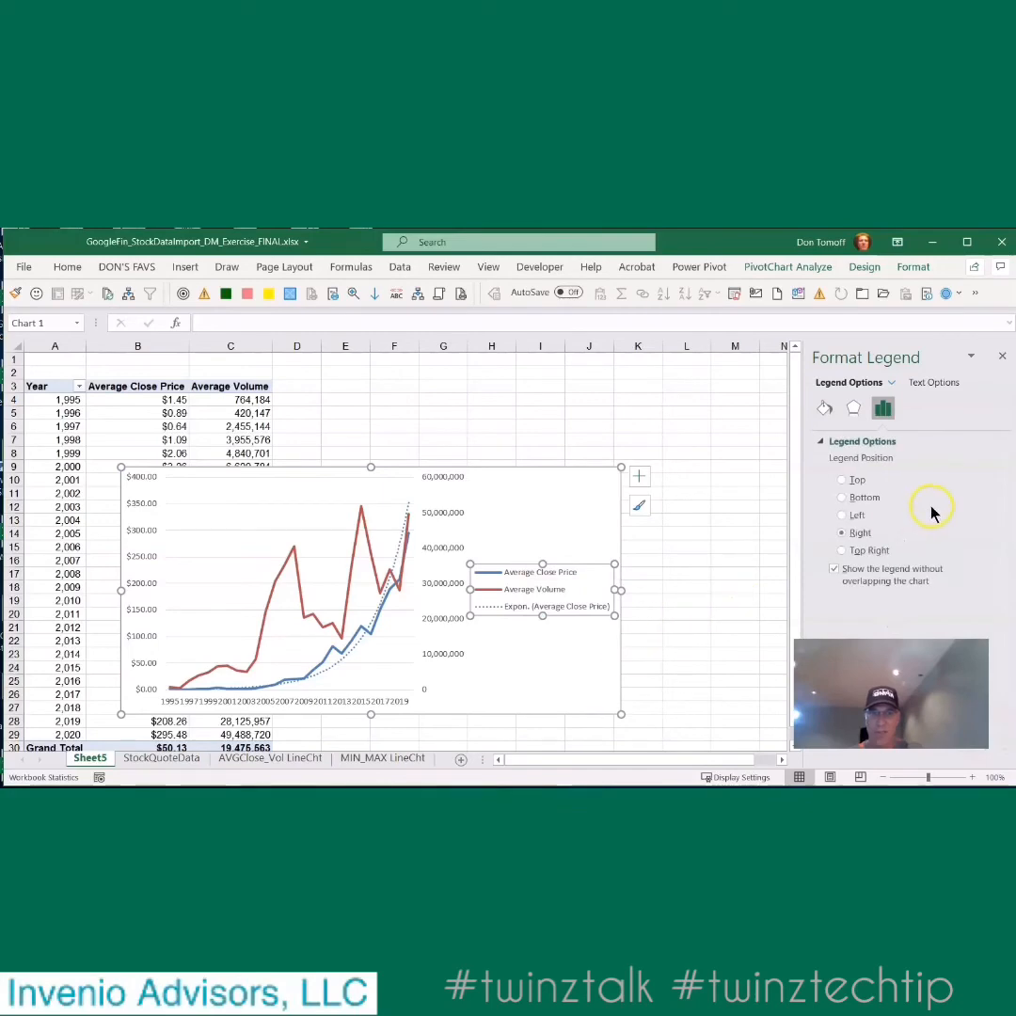
{"action": "left_click", "coordinate": [880, 499]}
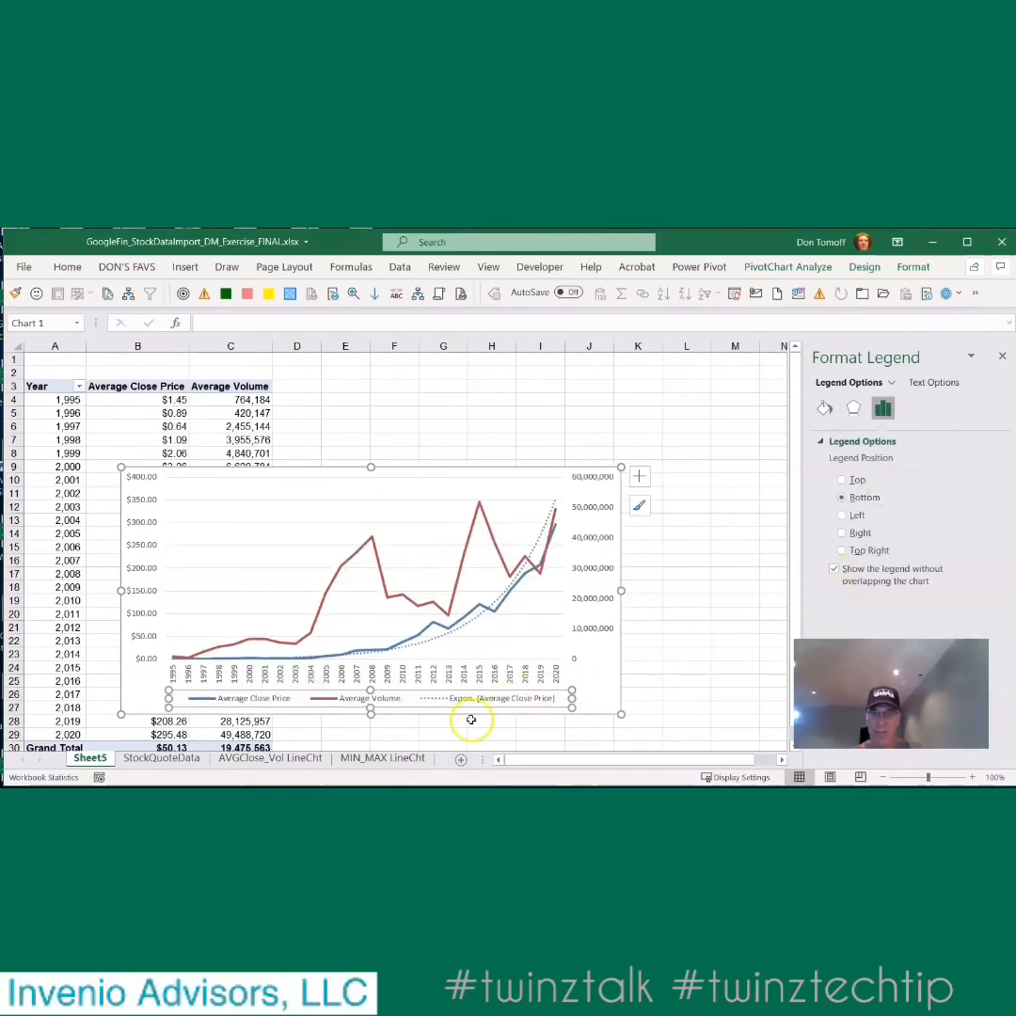
{"action": "left_click_drag", "start_coordinate": [436, 469], "coordinate": [504, 427]}
{"action": "left_click", "coordinate": [376, 695]}
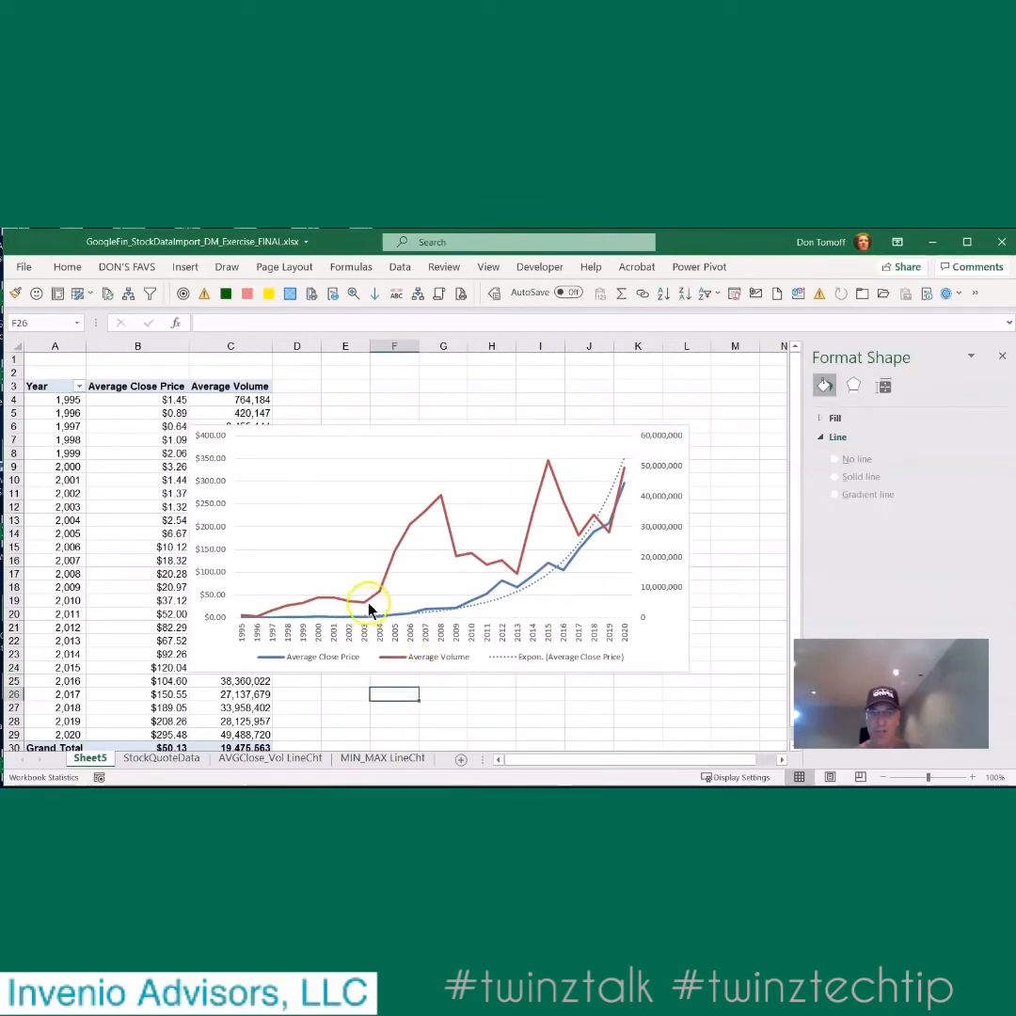
Step: Review the finished charts on the AVGClose_Vol LineCht and MIN_MAX LineCht sheets
{"action": "mouse_move", "coordinate": [152, 532]}
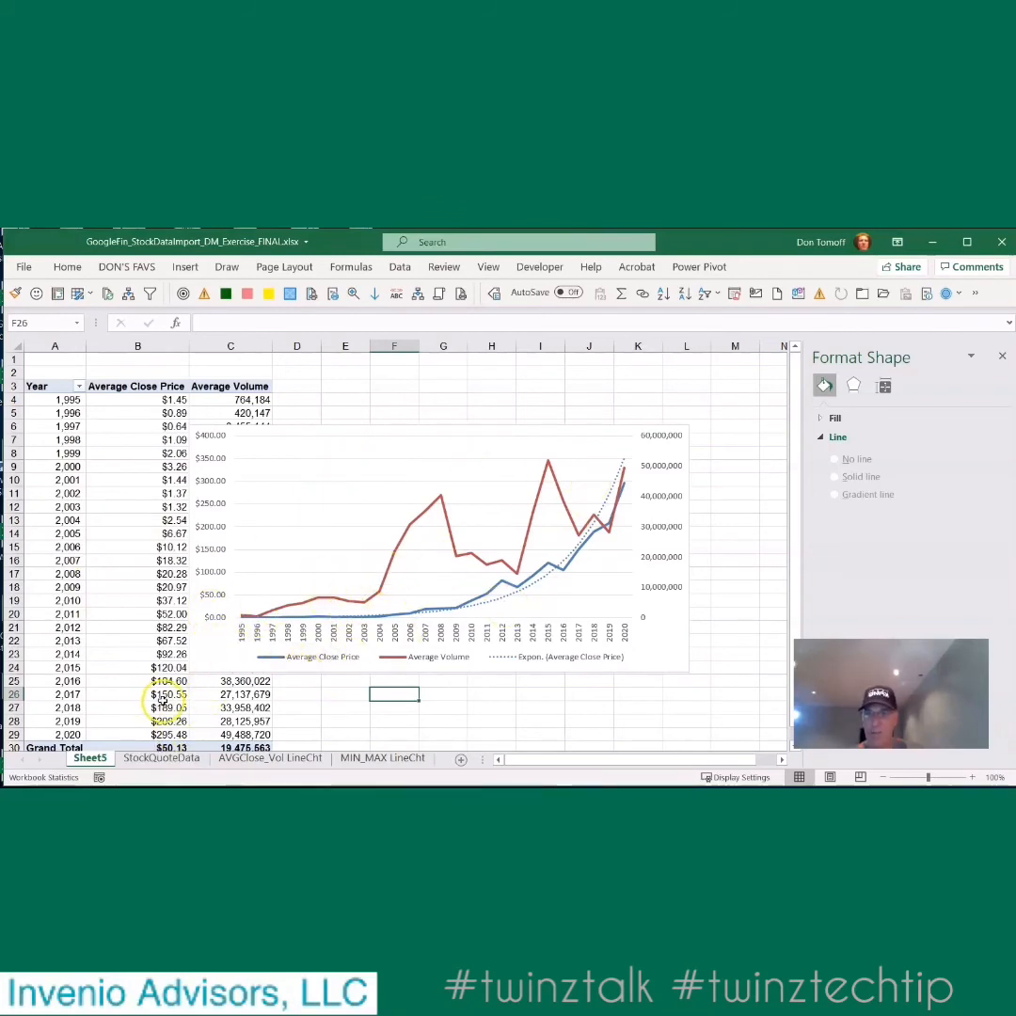
{"action": "left_click", "coordinate": [263, 762]}
{"action": "scroll", "coordinate": [419, 672], "scroll_direction": "up", "scroll_amount": 2}
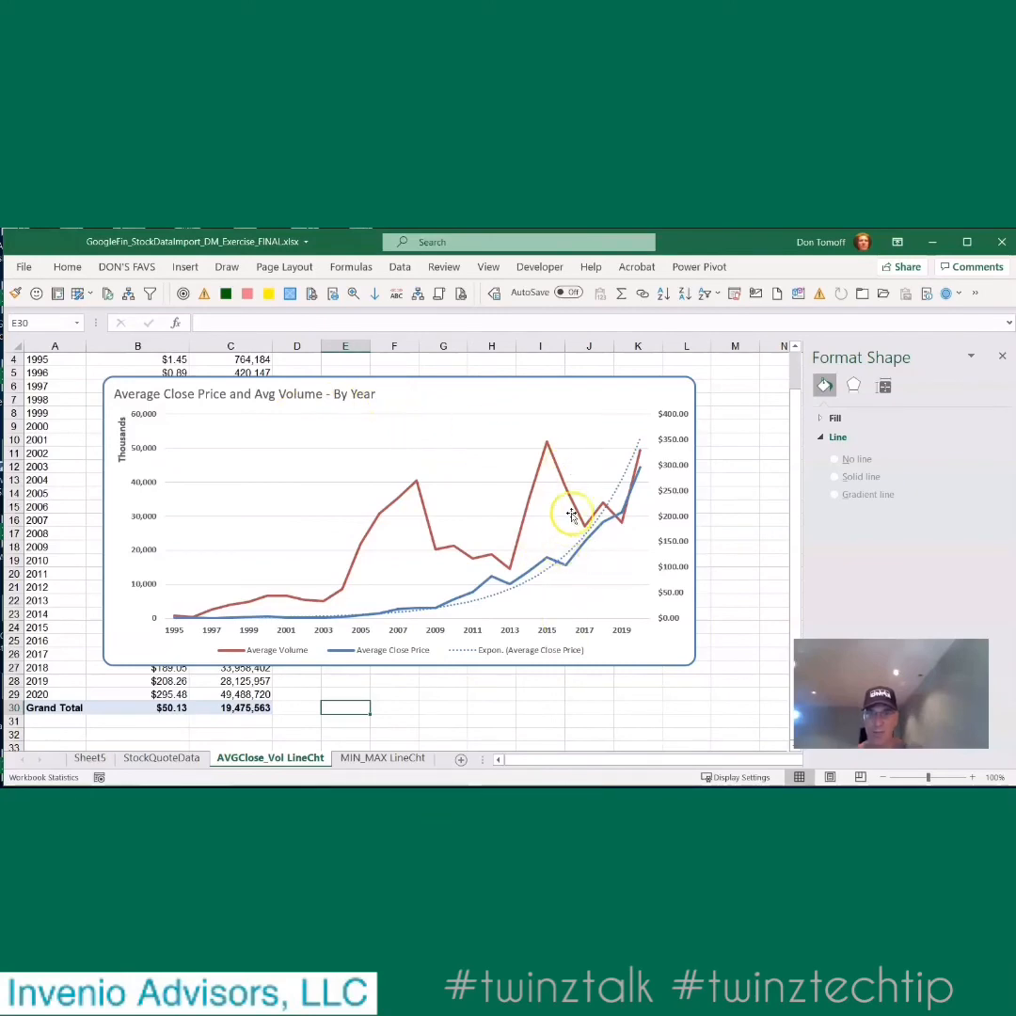
{"action": "left_click", "coordinate": [369, 758]}
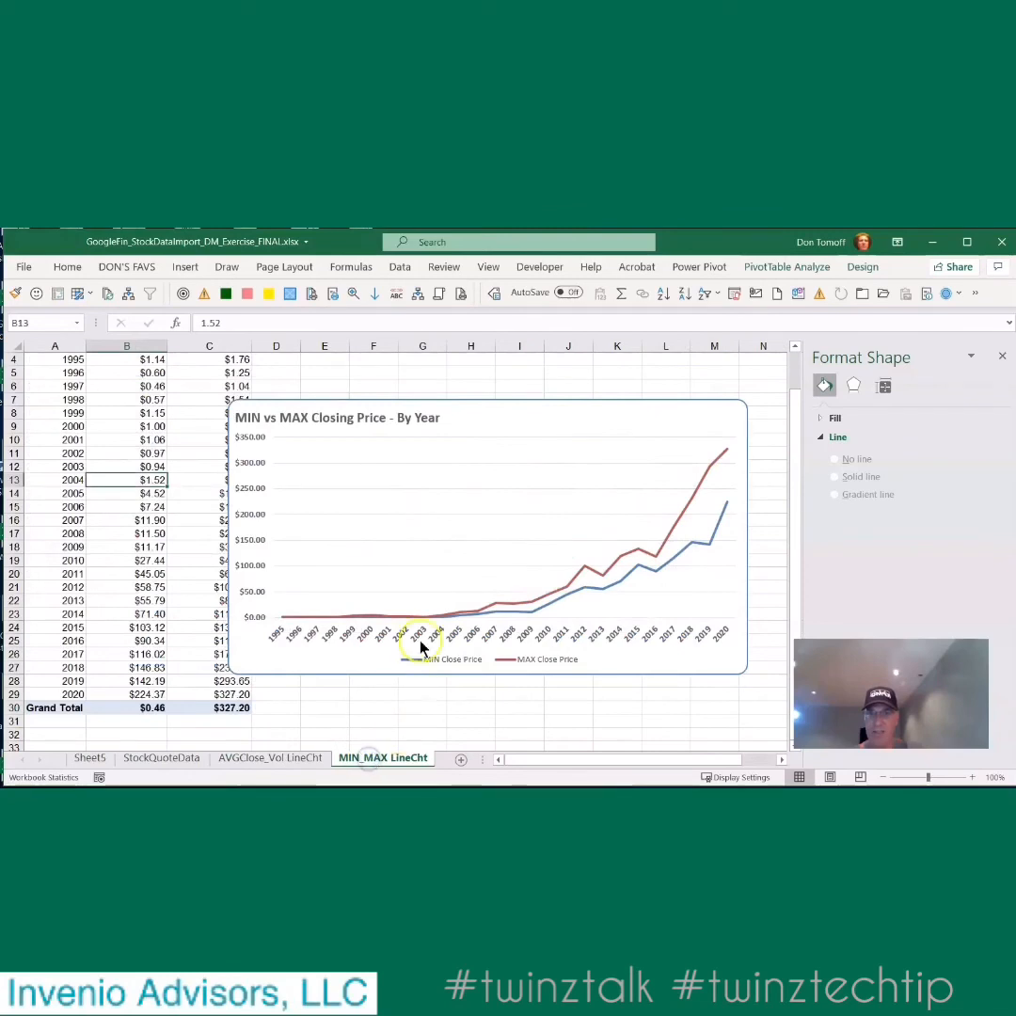